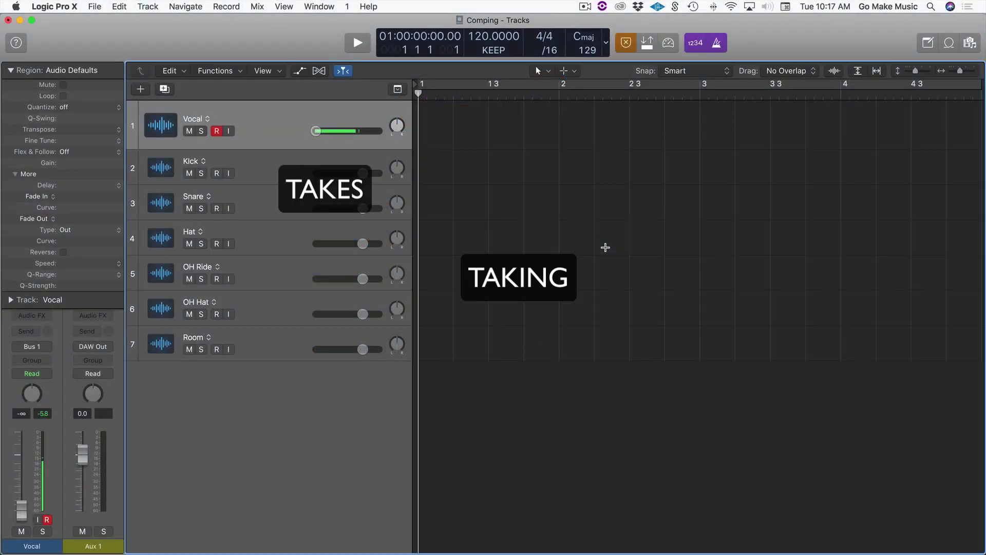
Disable record-ready on the Vocal track
{"action": "key", "text": "ctrl+alt+r"}
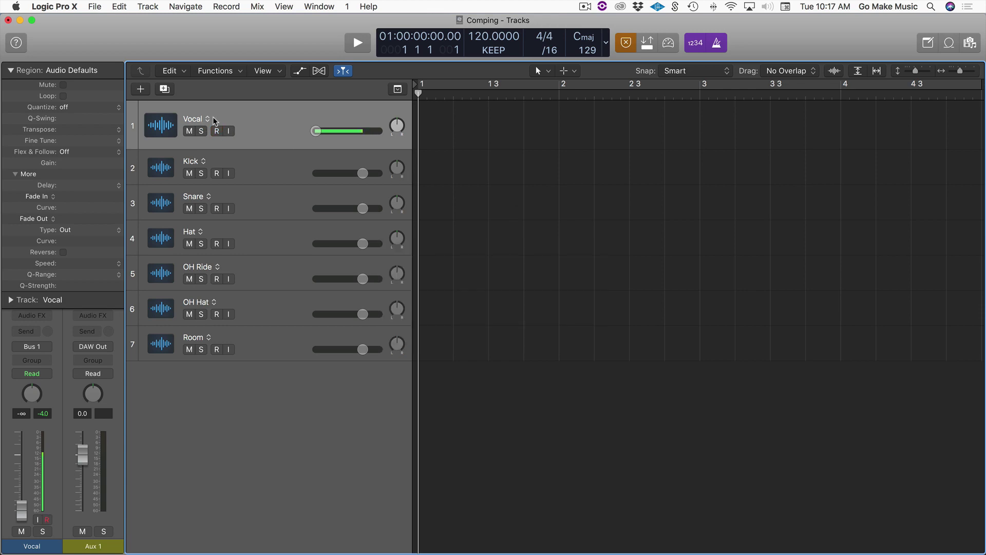
In the Vocal header's context menu, keep Track Alternatives checked under Track Header Components
{"action": "right_click", "coordinate": [262, 119]}
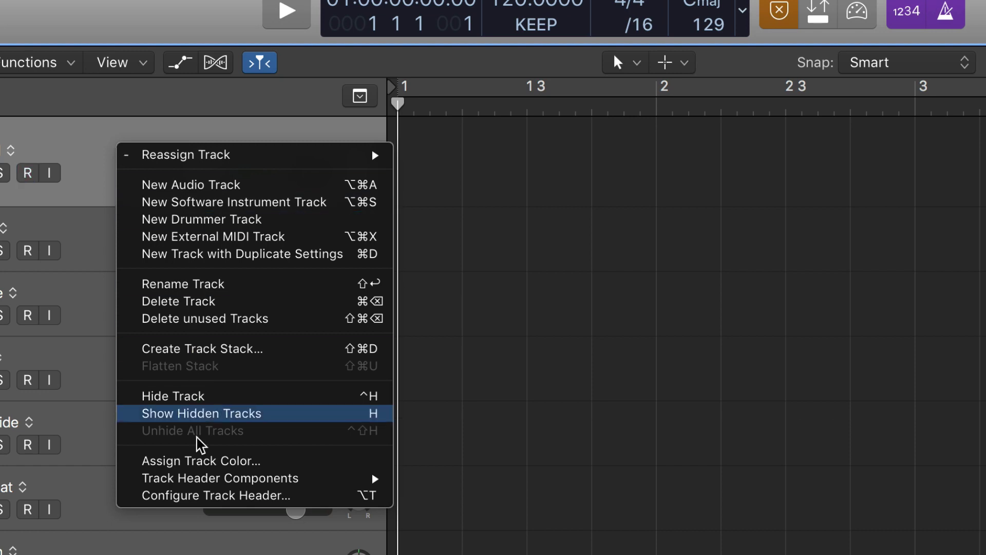
{"action": "mouse_move", "coordinate": [199, 478]}
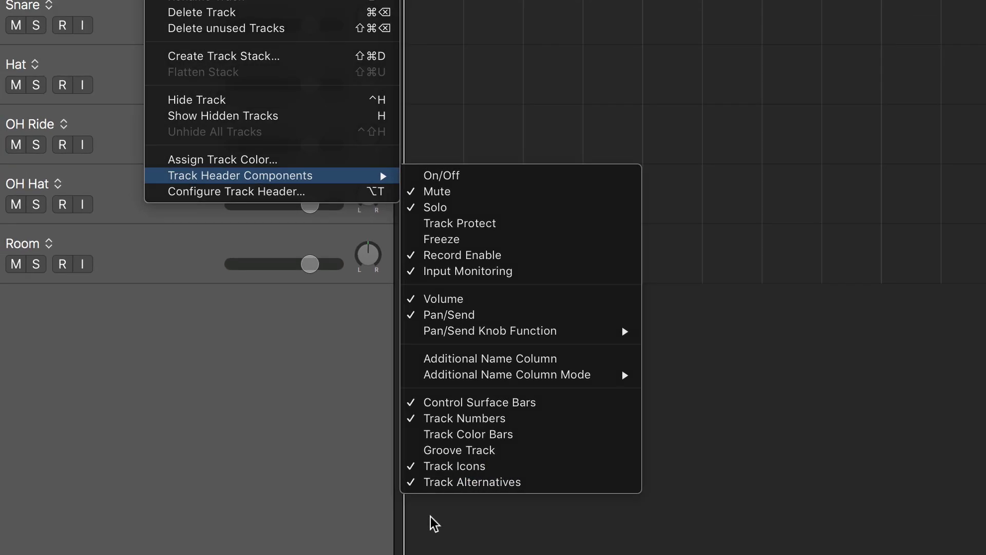
{"action": "left_click", "coordinate": [434, 522]}
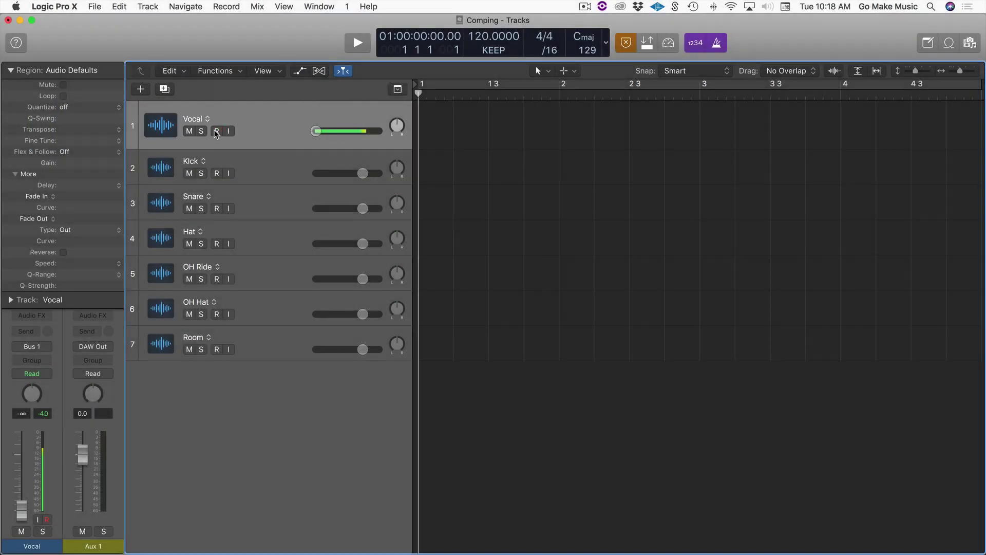
Arm the Vocal track and record a first take, Vocal#10, from bar 1 to just past bar 2
{"action": "left_click", "coordinate": [216, 132]}
{"action": "key", "text": "r"}
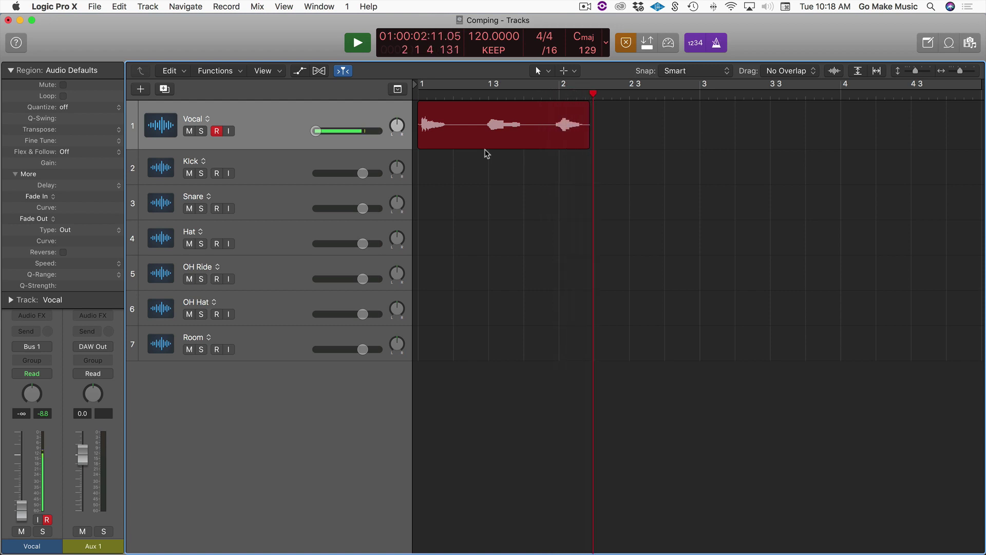
{"action": "key", "text": "space"}
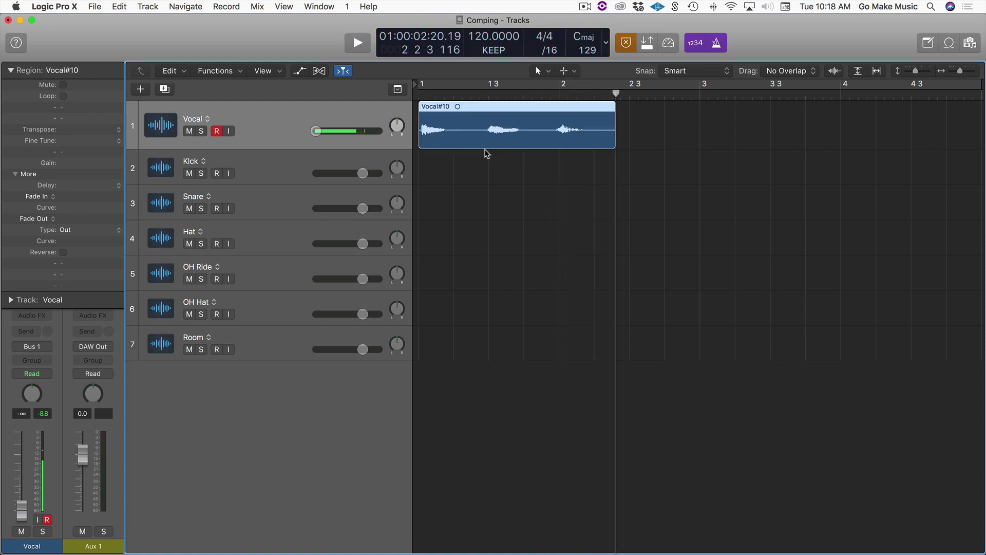
{"action": "left_click", "coordinate": [209, 120]}
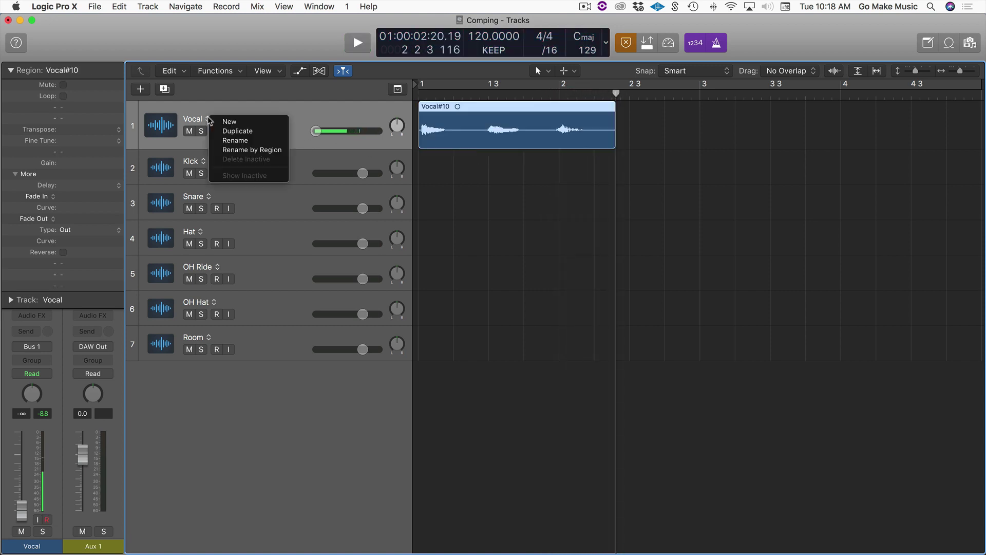
Create empty alternative B and record take Vocal#11 into it from the project start
{"action": "left_click", "coordinate": [256, 123]}
{"action": "key", "text": "Return"}
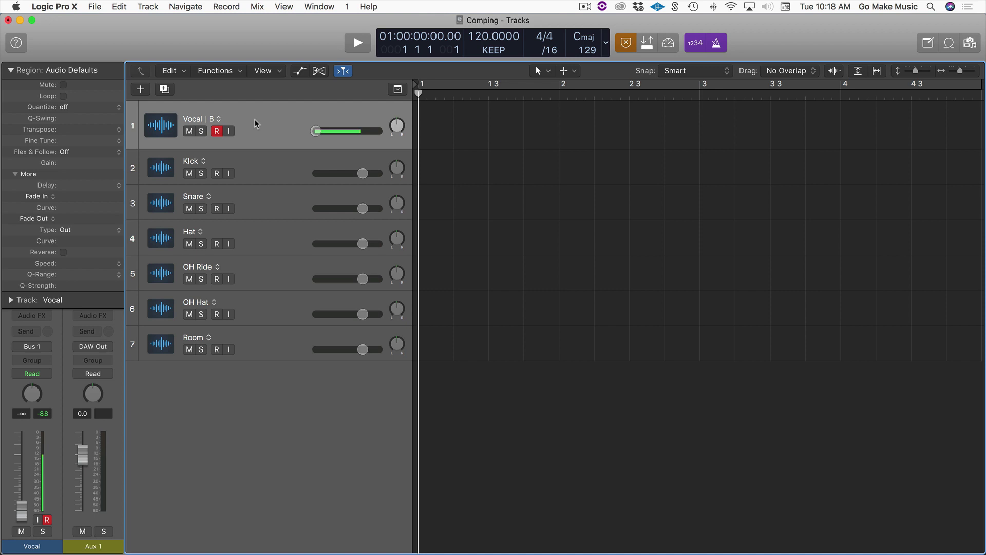
{"action": "key", "text": "r"}
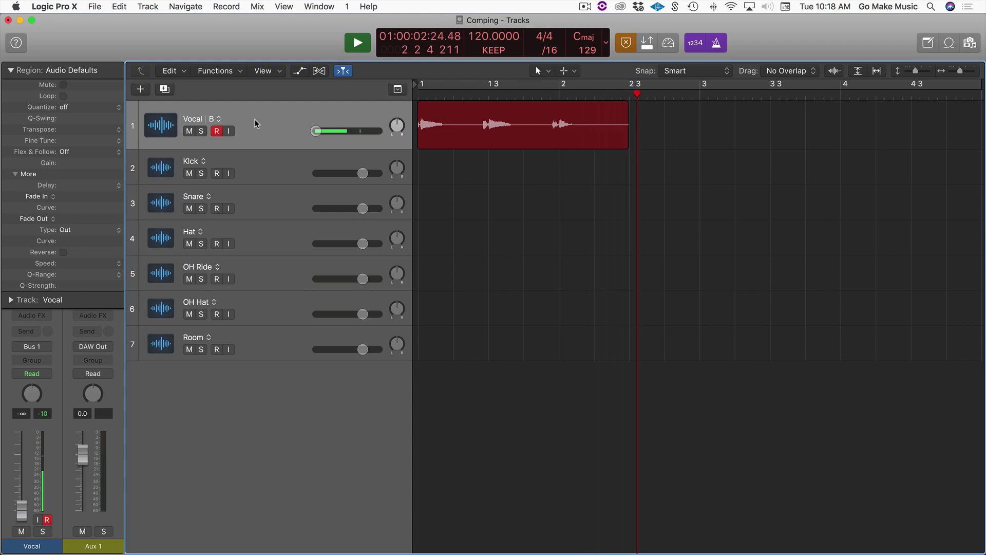
{"action": "key", "text": "space"}
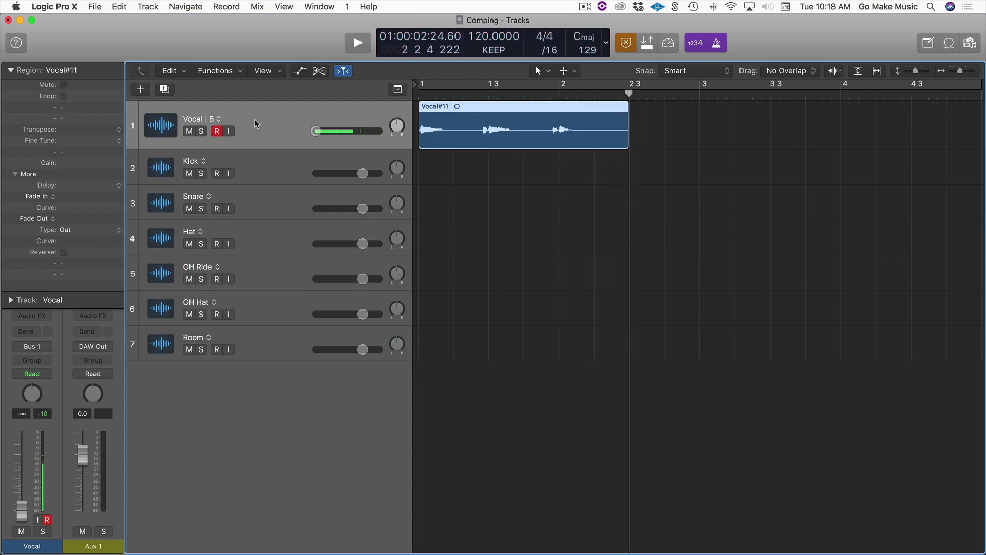
{"action": "left_click", "coordinate": [216, 131]}
Create empty alternative C and record take Vocal#12 into it from the project start
{"action": "left_click", "coordinate": [219, 121]}
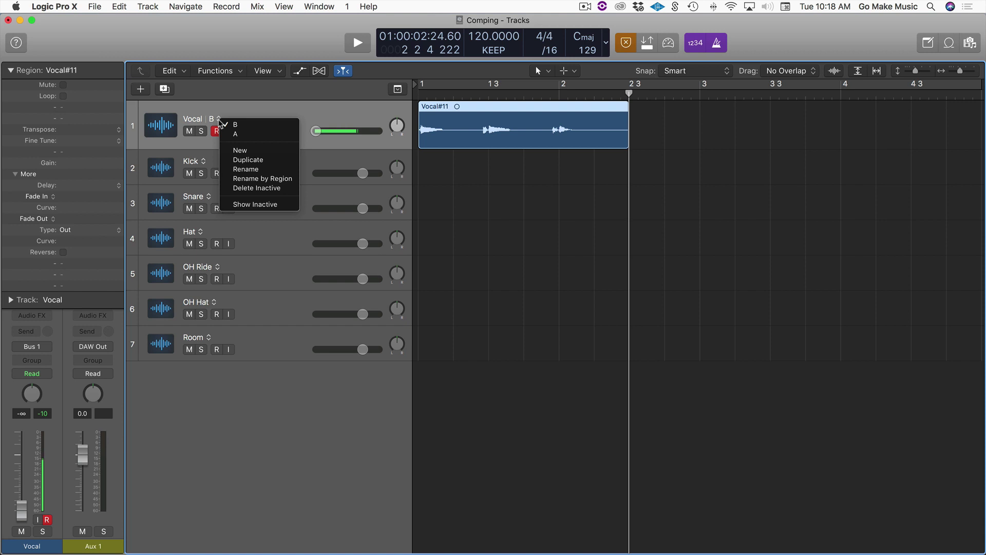
{"action": "left_click", "coordinate": [262, 154]}
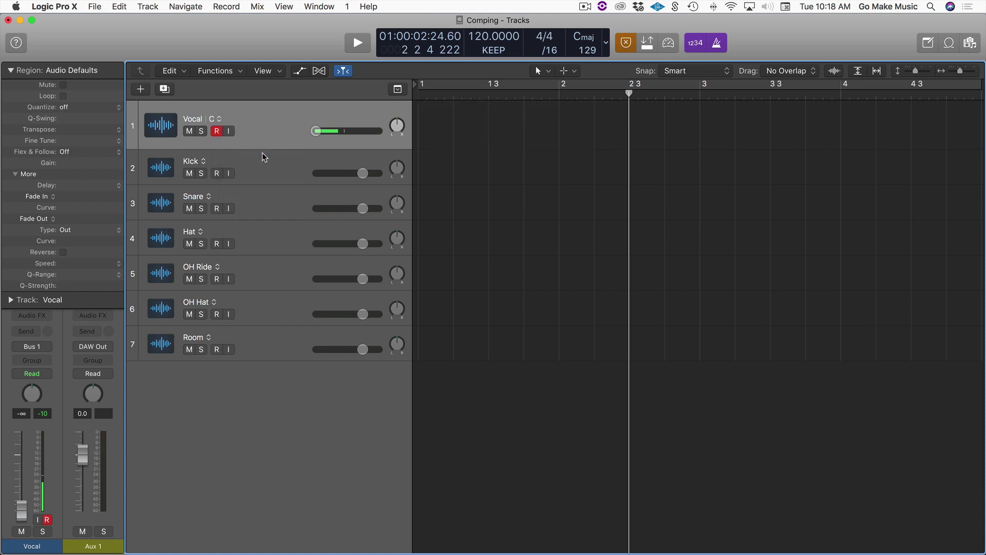
{"action": "key", "text": "Return"}
{"action": "key", "text": "space"}
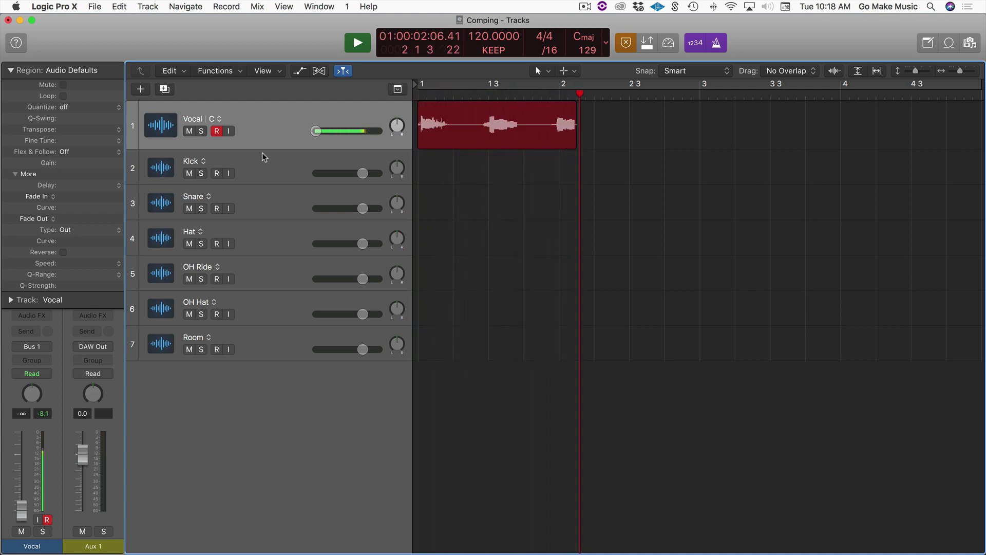
{"action": "key", "text": "space"}
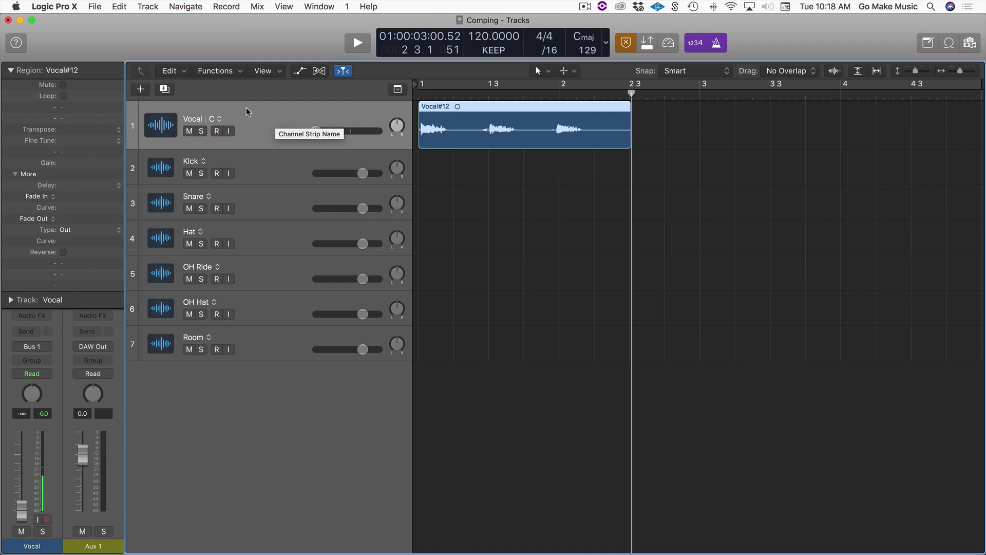
Show inactive alternatives B and A as lanes under the Vocal track
{"action": "left_click", "coordinate": [219, 119]}
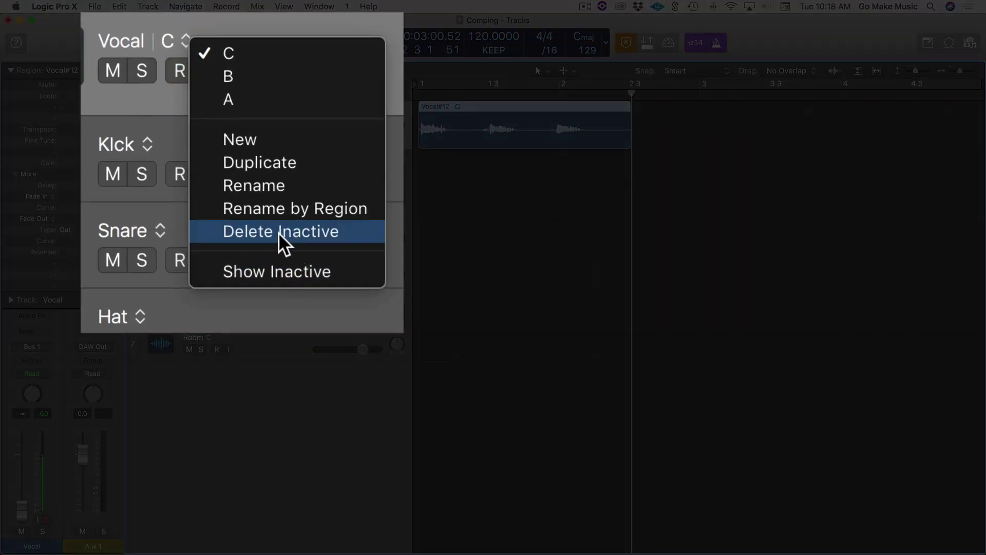
{"action": "left_click", "coordinate": [288, 274]}
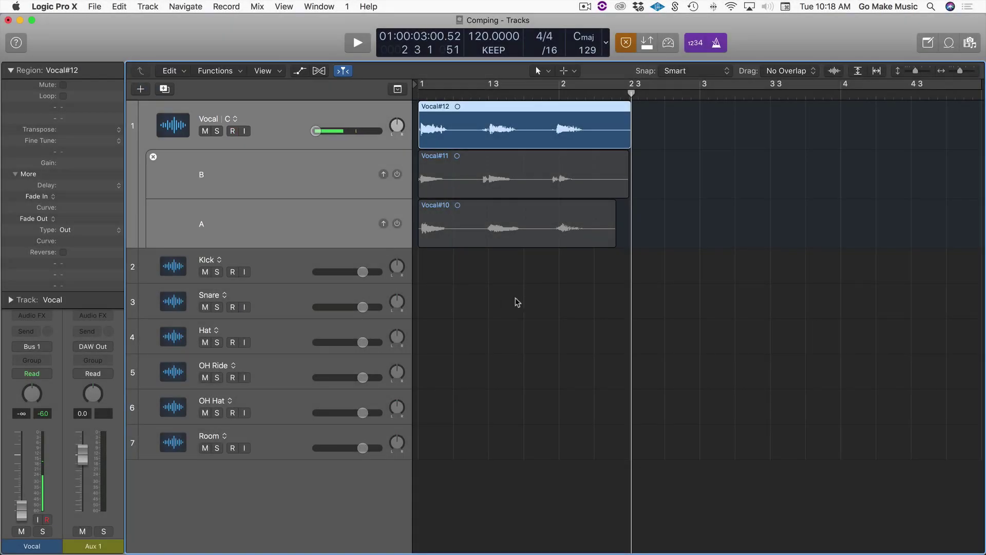
{"action": "left_click", "coordinate": [516, 300]}
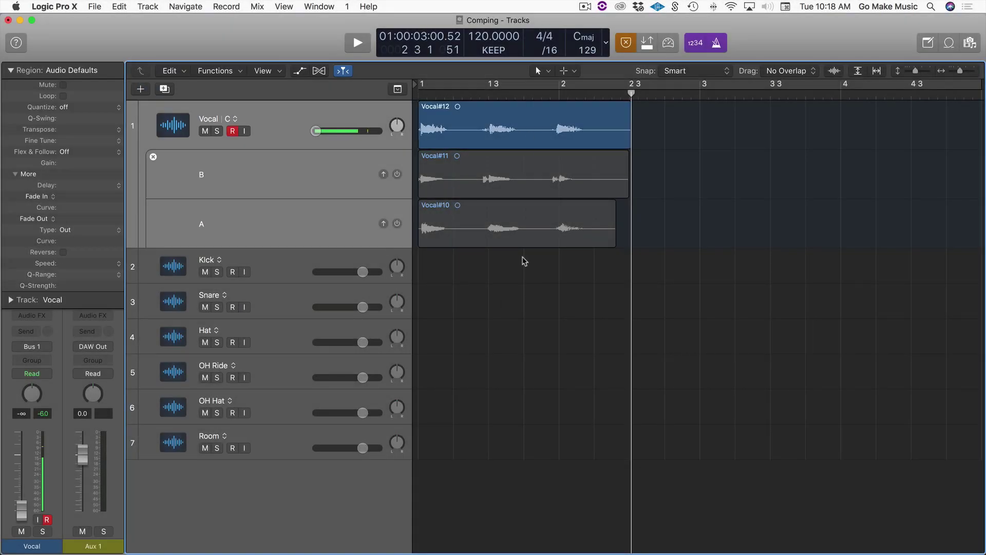
Activate take A (Vocal#10), reset the Vocal volume to 0 dB and play it back
{"action": "left_click", "coordinate": [391, 225]}
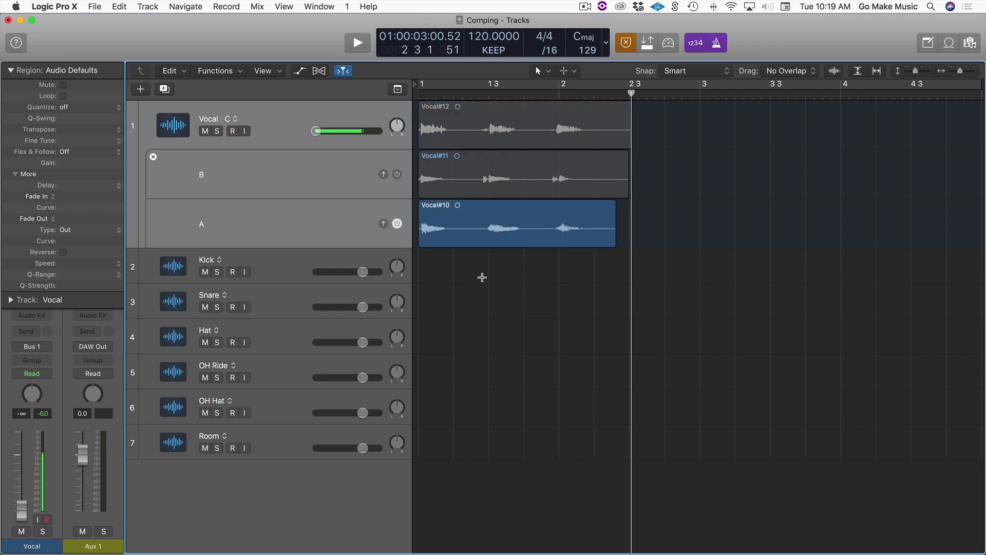
{"action": "key", "text": "shift+space"}
{"action": "key", "text": "space"}
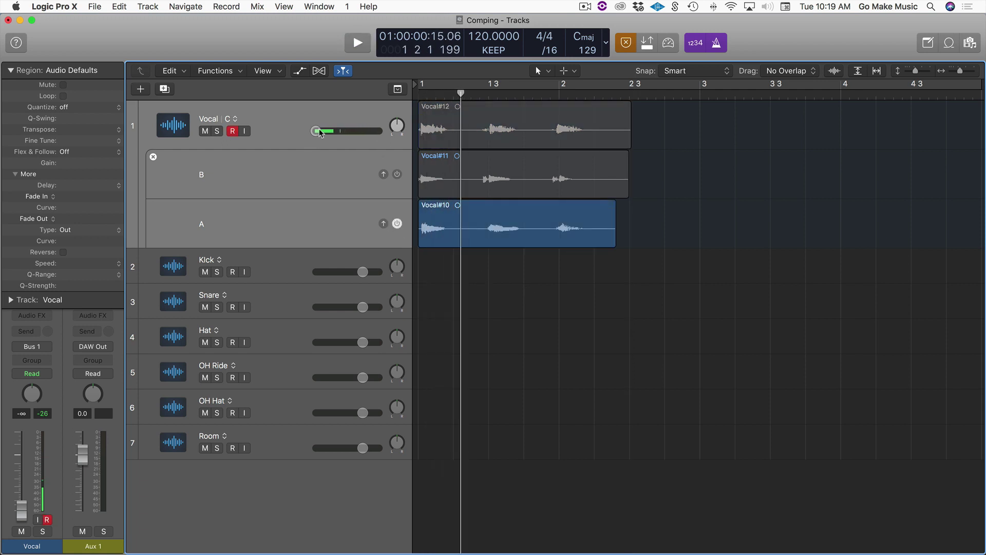
{"action": "left_click", "coordinate": [317, 131], "text": "alt"}
{"action": "key", "text": "shift+space"}
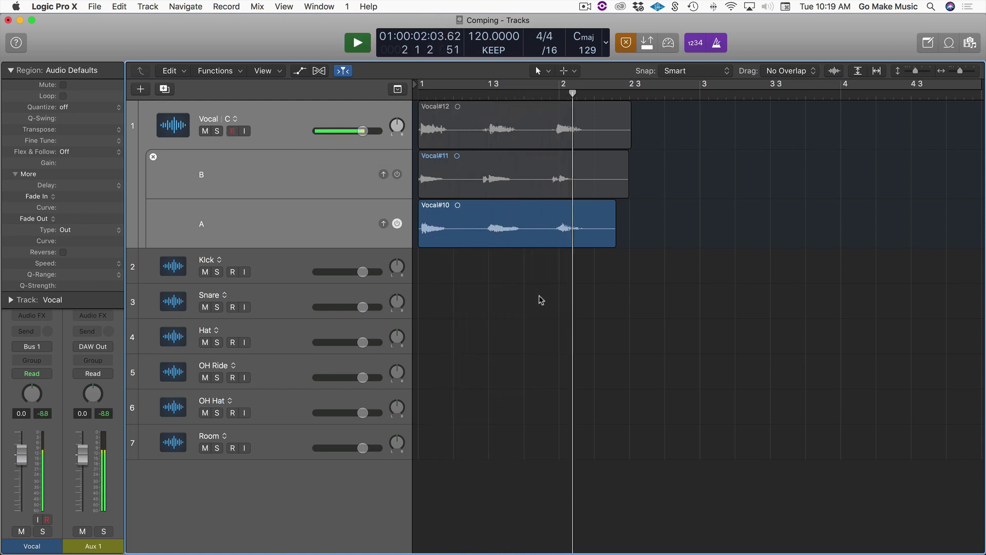
{"action": "key", "text": "space"}
Activate and play take B (Vocal#11), then take C (Vocal#12)
{"action": "left_click", "coordinate": [398, 175]}
{"action": "key", "text": "shift+space"}
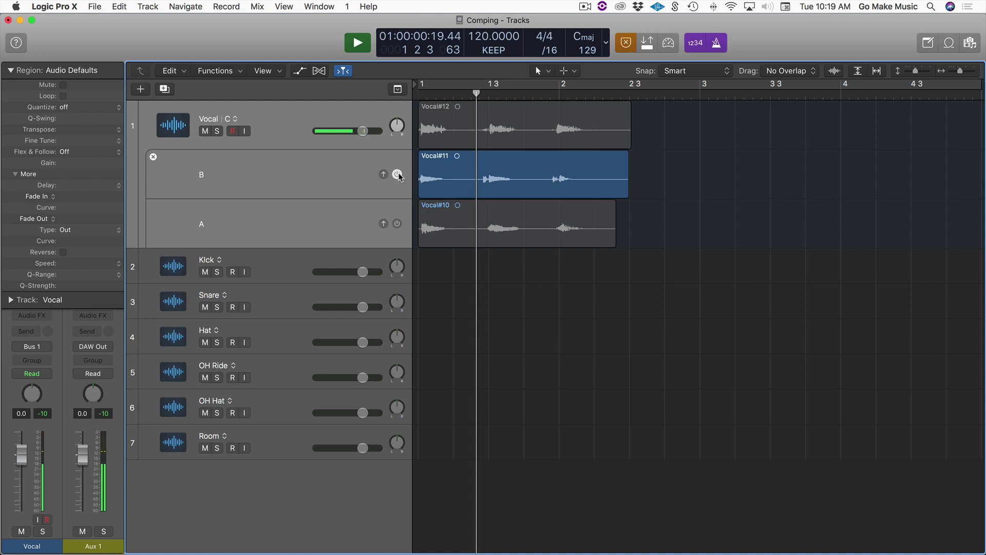
{"action": "key", "text": "space"}
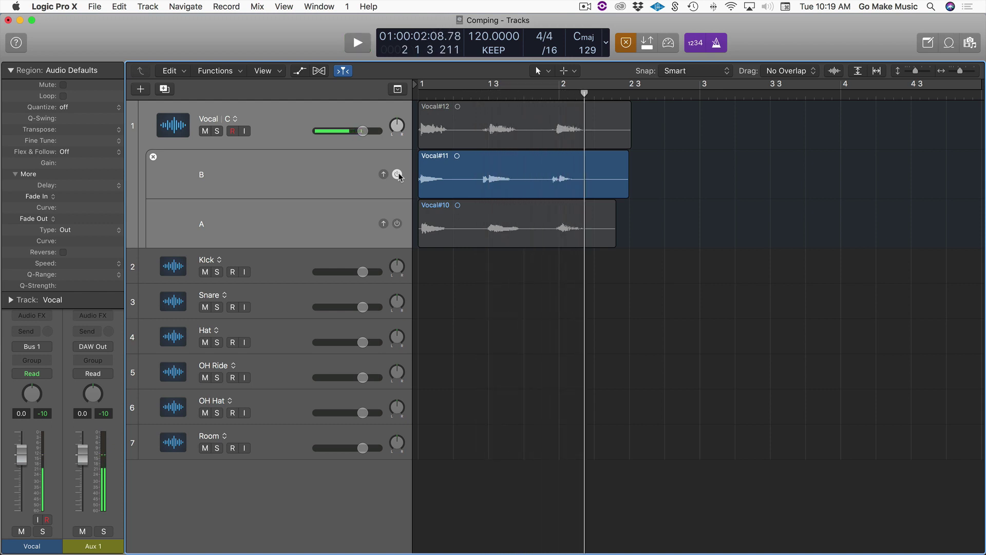
{"action": "left_click", "coordinate": [398, 174]}
{"action": "key", "text": "shift+space"}
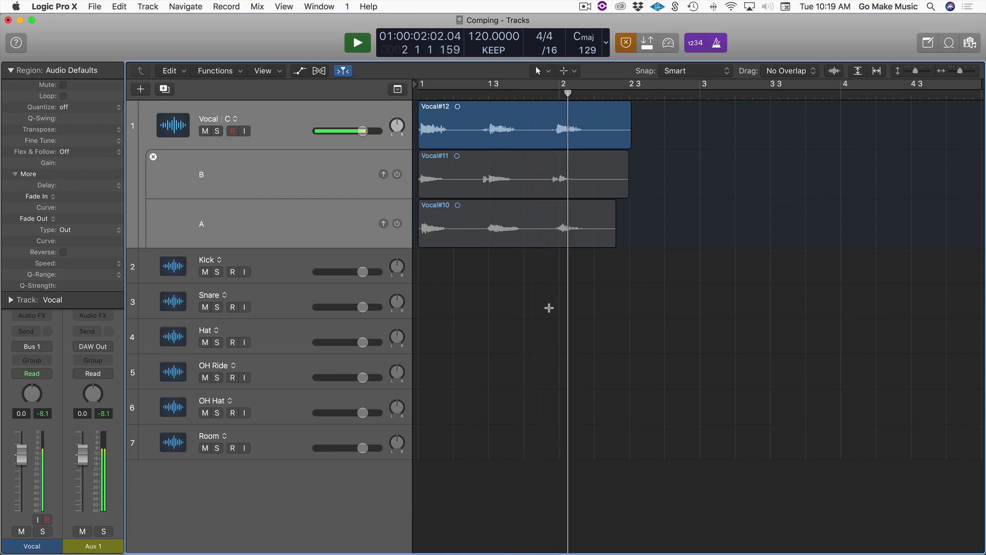
{"action": "key", "text": "space"}
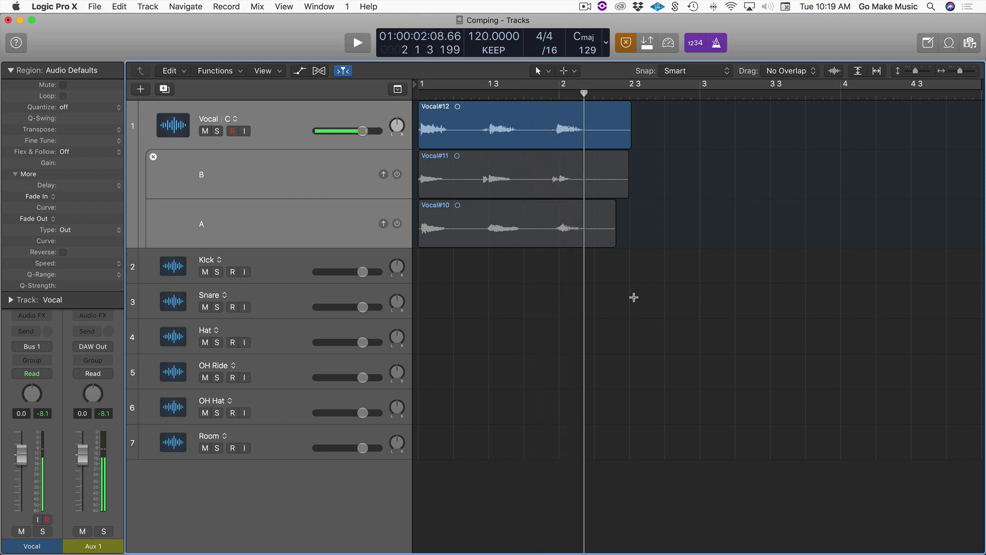
Create a new empty Vocal alternative and rename it 'Vocal Comp'
{"action": "left_click", "coordinate": [235, 120]}
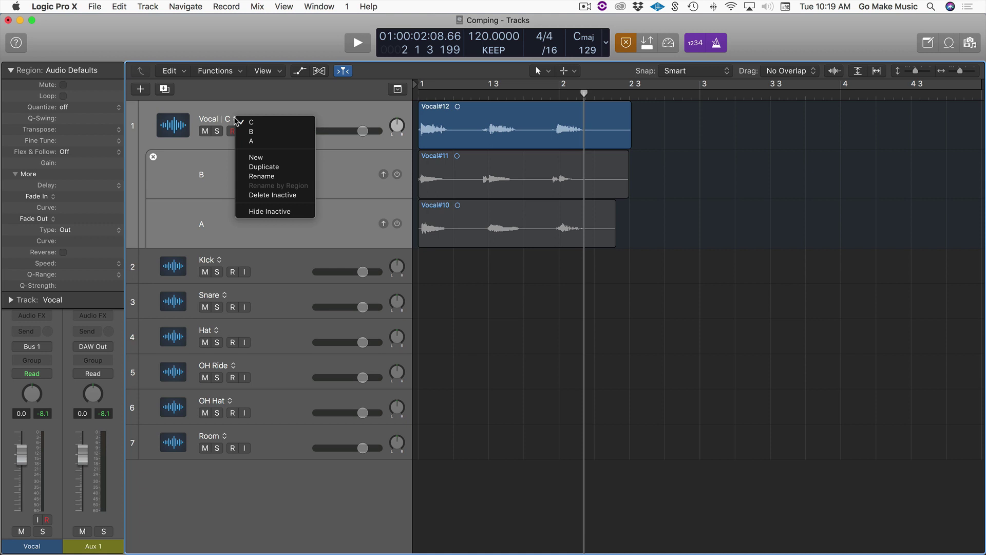
{"action": "left_click", "coordinate": [271, 161]}
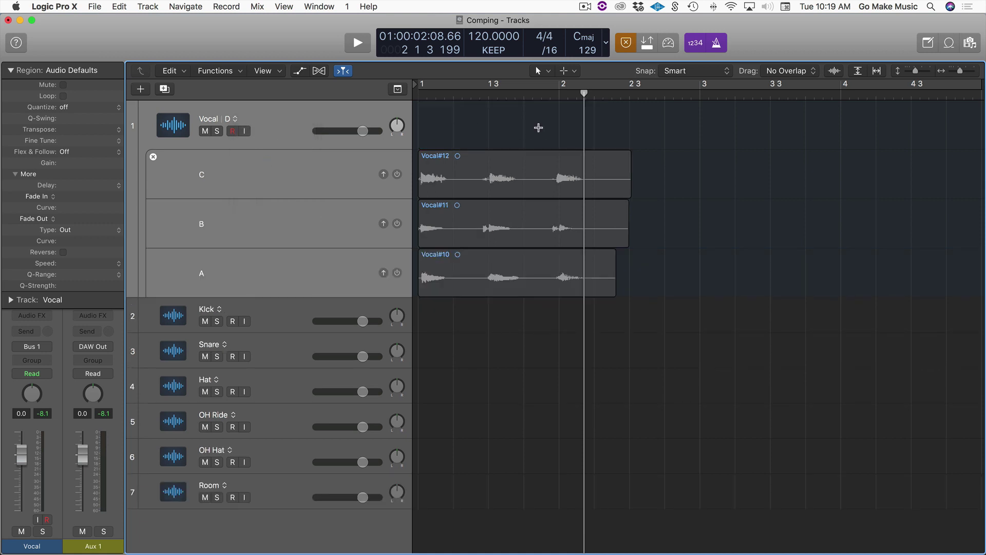
{"action": "left_click", "coordinate": [235, 119]}
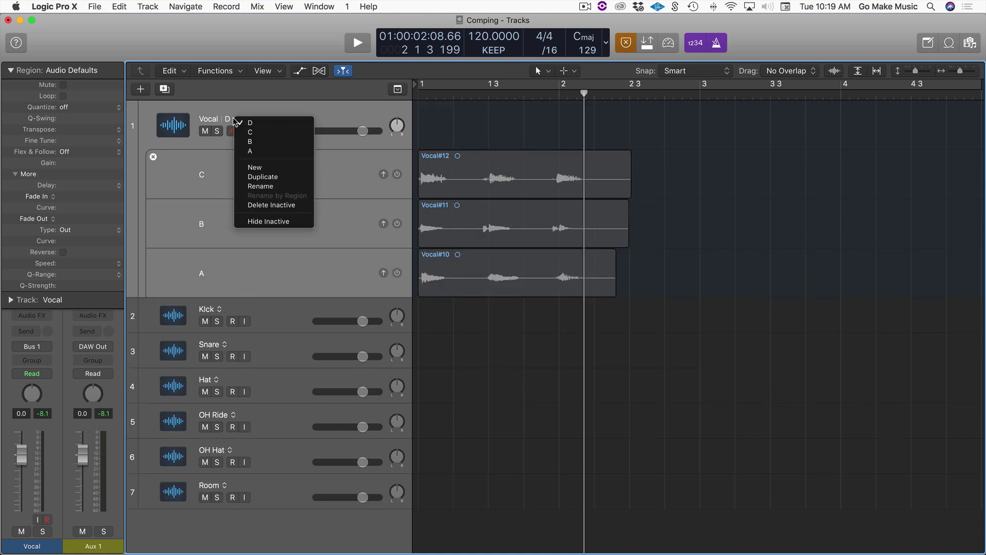
{"action": "left_click", "coordinate": [282, 187]}
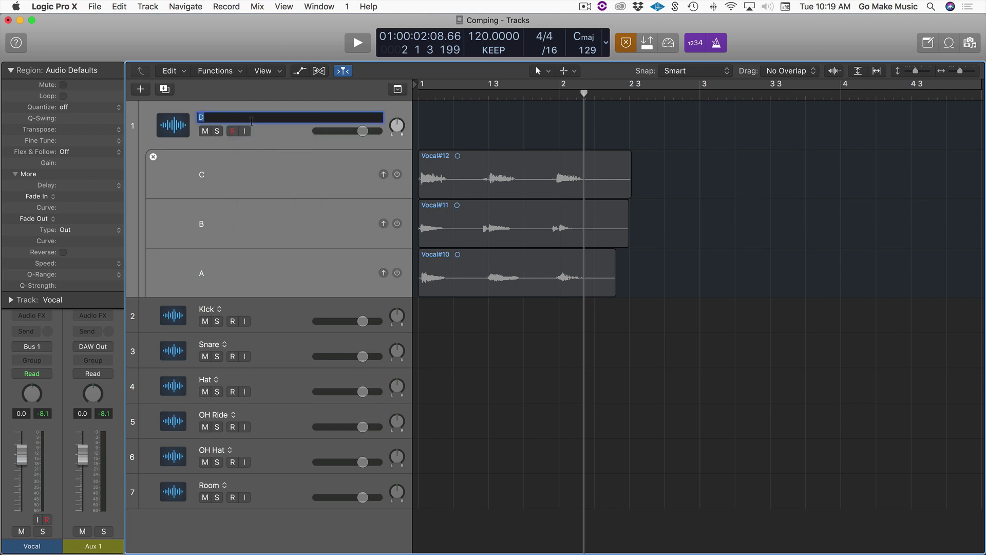
{"action": "type", "text": "Vocal Comp"}
{"action": "key", "text": "Return"}
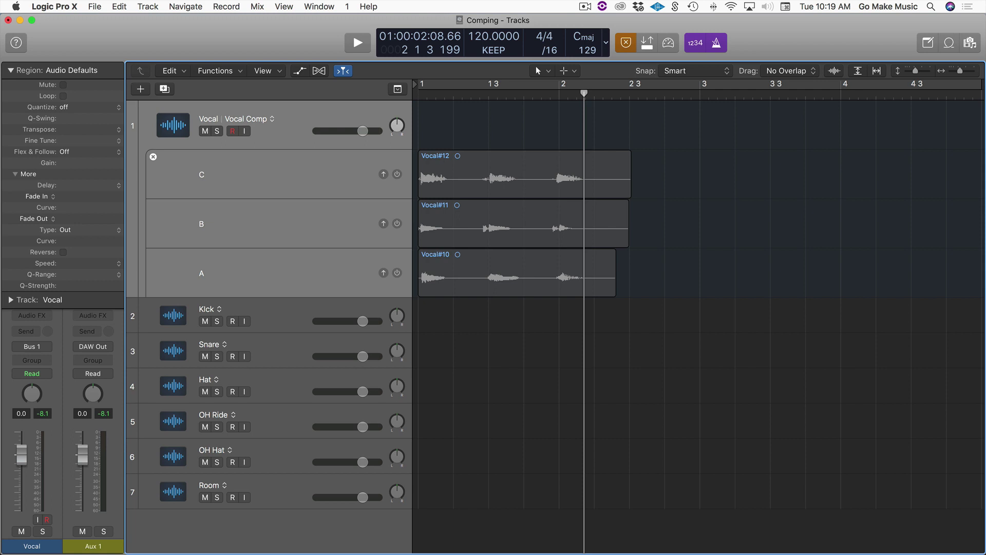
Toggle the lane power buttons to hear takes A, B and C, ending on take A
{"action": "left_click", "coordinate": [398, 273]}
{"action": "left_click", "coordinate": [398, 224]}
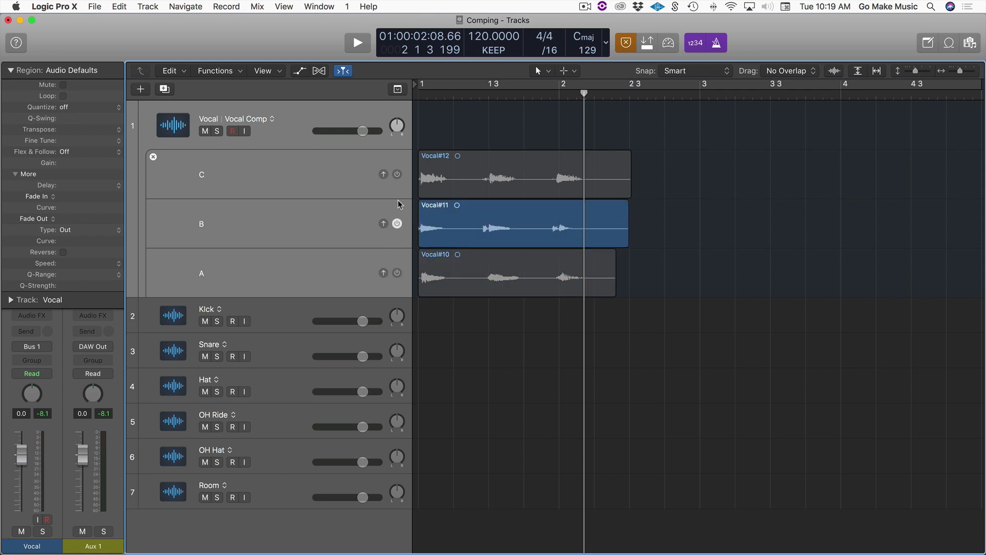
{"action": "left_click", "coordinate": [398, 175]}
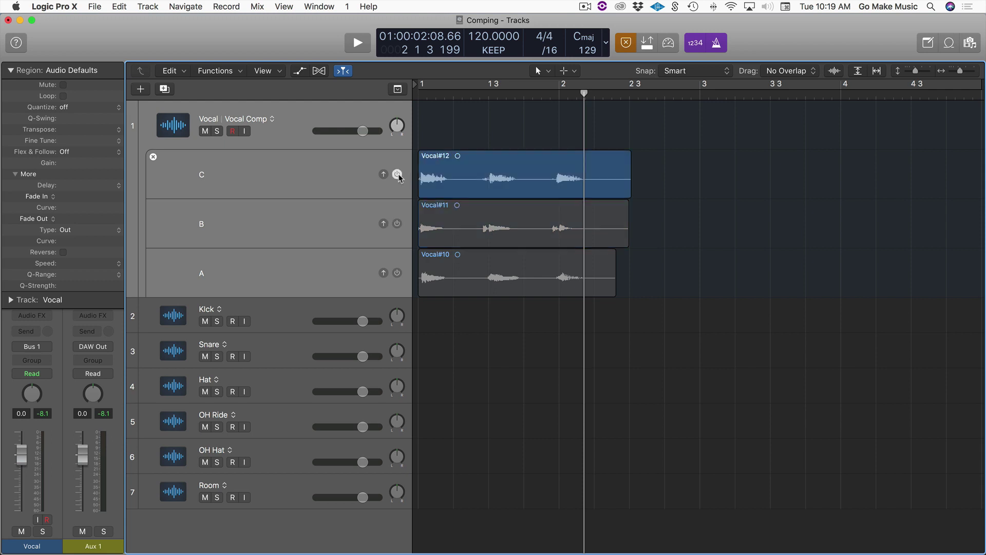
{"action": "left_click", "coordinate": [397, 273]}
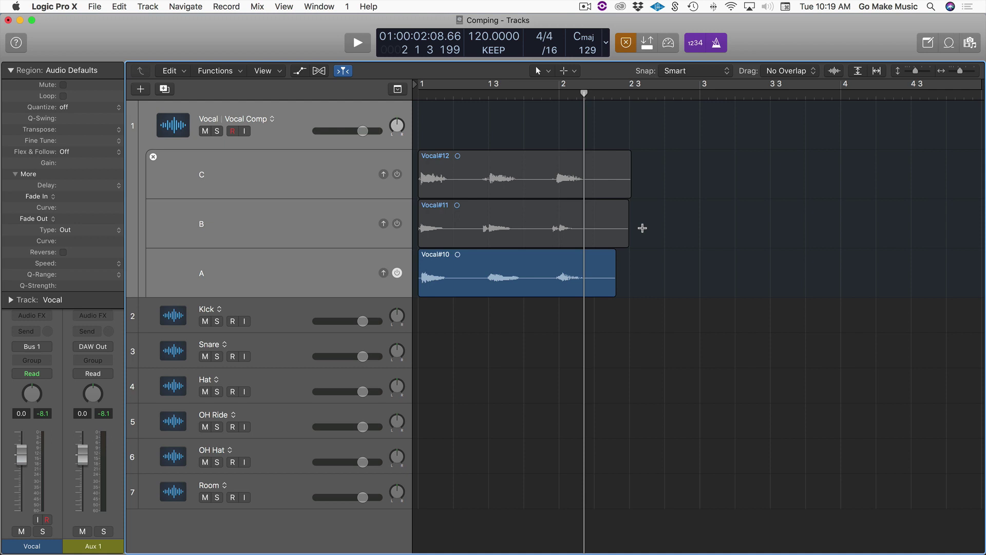
Turn off Quick Swipe Comping and copy take A's opening phrase, Vocal#10.1, onto the Vocal track
{"action": "key", "text": "alt+q"}
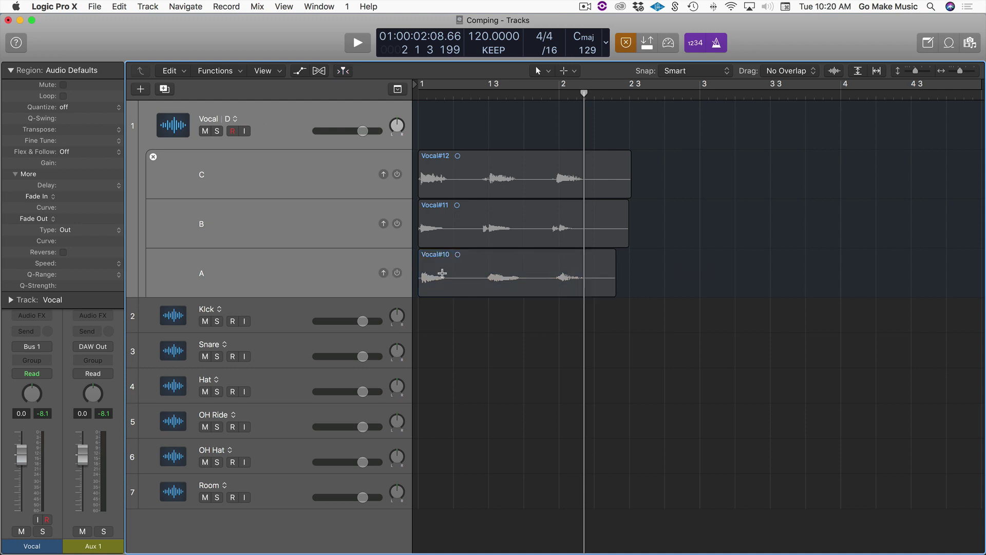
{"action": "left_click", "coordinate": [398, 273]}
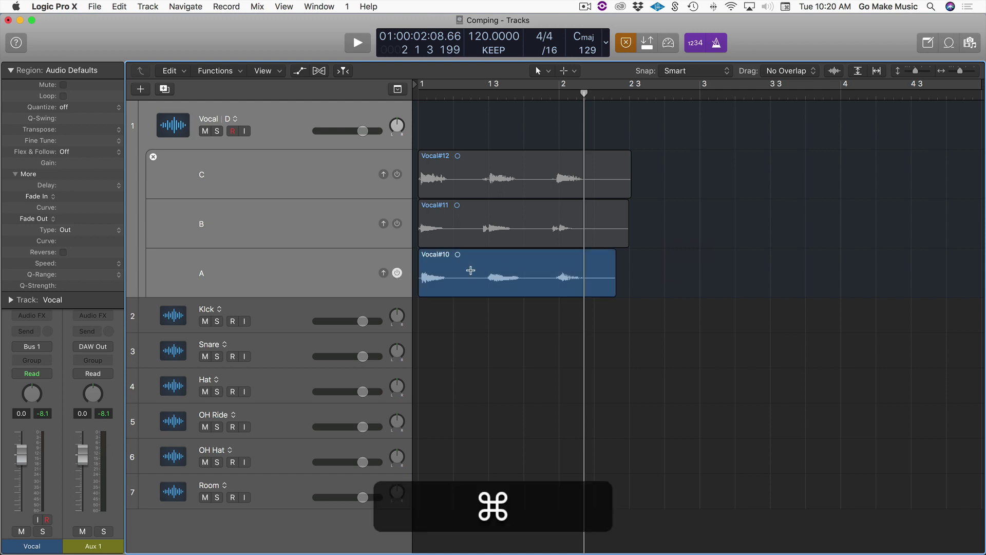
{"action": "left_click_drag", "start_coordinate": [471, 270], "coordinate": [397, 273]}
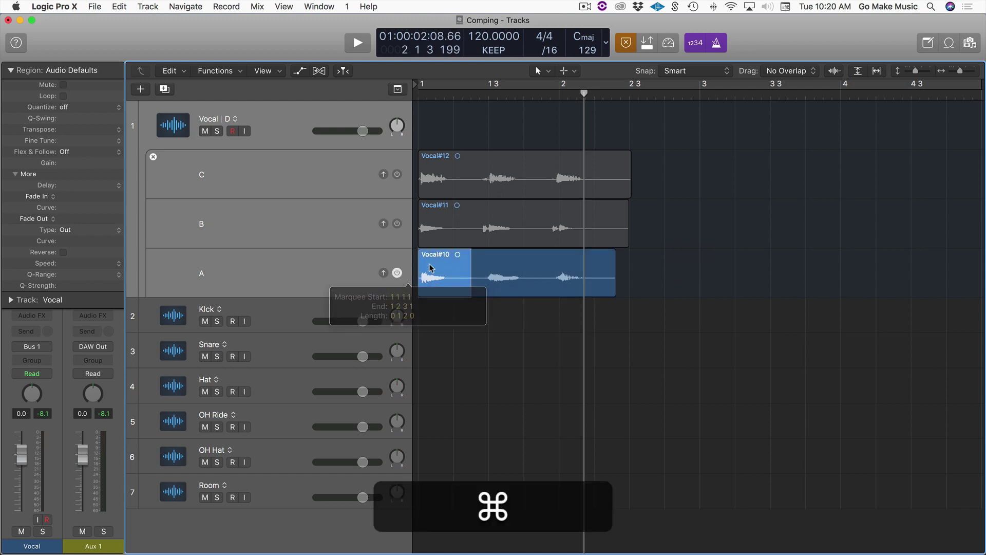
{"action": "left_click", "coordinate": [439, 262]}
{"action": "key", "text": "alt"}
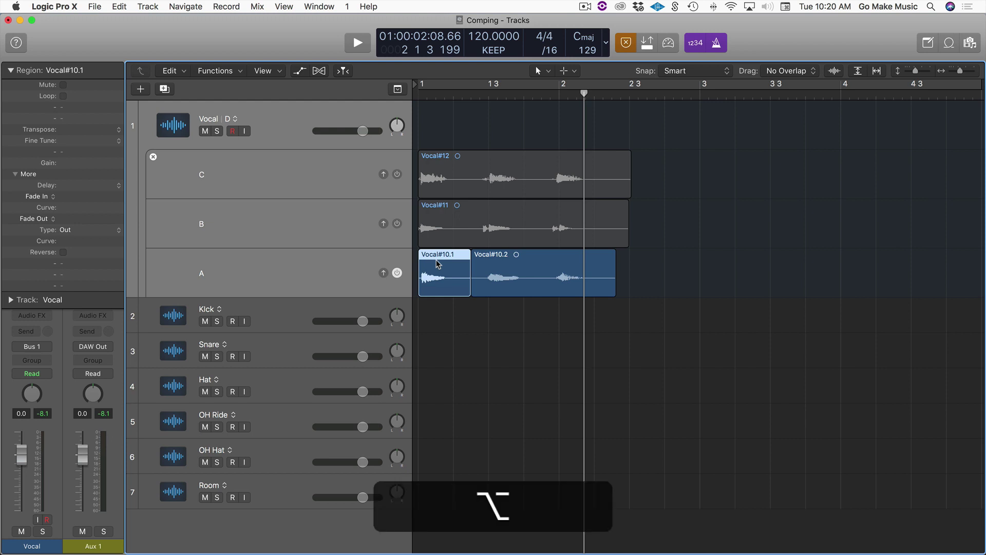
{"action": "mouse_move", "coordinate": [438, 264]}
{"action": "left_mouse_down"}
{"action": "mouse_move", "coordinate": [435, 136]}
{"action": "mouse_move", "coordinate": [462, 134]}
{"action": "mouse_move", "coordinate": [436, 133]}
{"action": "left_mouse_up"}
{"action": "key", "text": "shift"}
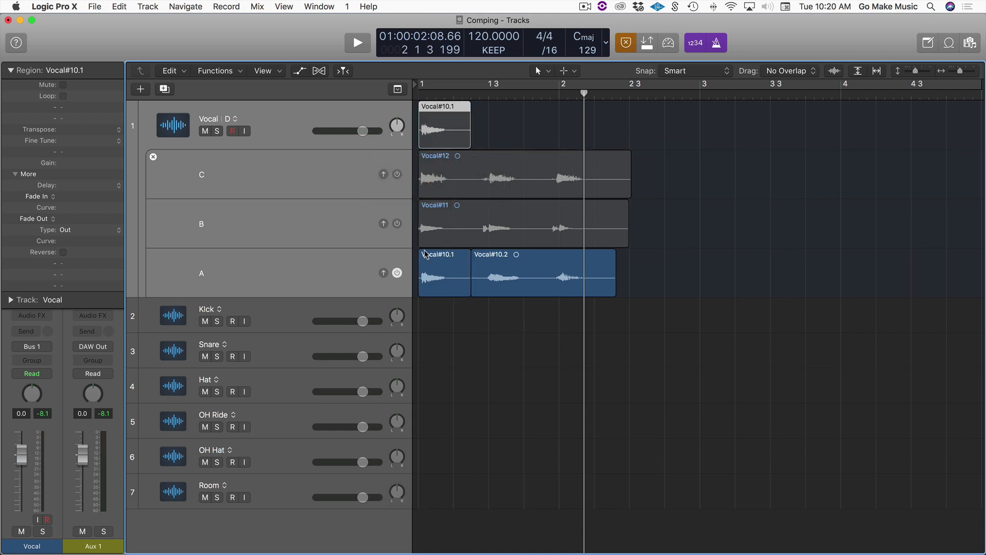
Play the comp, then split take B's middle phrase Vocal#11.3 and copy it after Vocal#10.1
{"action": "left_click", "coordinate": [397, 273]}
{"action": "key", "text": "shift+space"}
{"action": "key", "text": "space"}
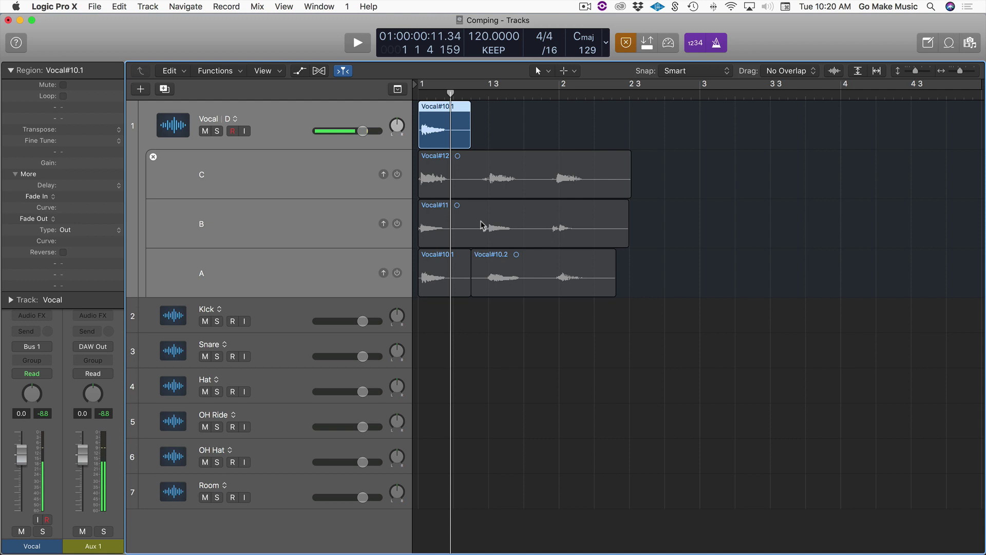
{"action": "left_click_drag", "start_coordinate": [471, 225], "coordinate": [534, 229]}
{"action": "left_click", "coordinate": [498, 212]}
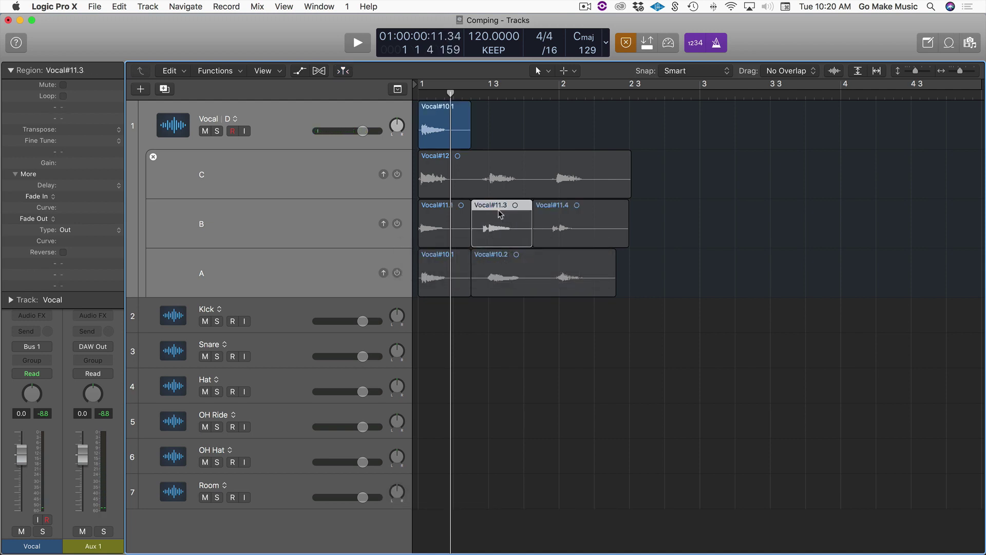
{"action": "mouse_move", "coordinate": [500, 213]}
{"action": "left_mouse_down"}
{"action": "mouse_move", "coordinate": [497, 154]}
{"action": "mouse_move", "coordinate": [524, 138]}
{"action": "mouse_move", "coordinate": [481, 138]}
{"action": "mouse_move", "coordinate": [497, 138]}
{"action": "left_mouse_up"}
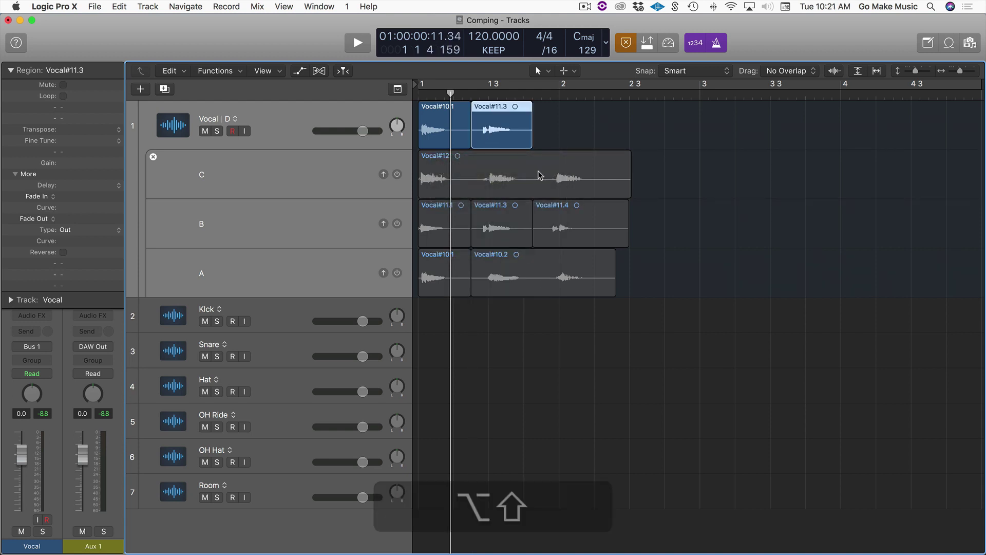
Split take C's later phrase as Vocal#12.3 and copy it to the comp's end
{"action": "left_click_drag", "start_coordinate": [534, 174], "coordinate": [608, 173]}
{"action": "left_click", "coordinate": [571, 160]}
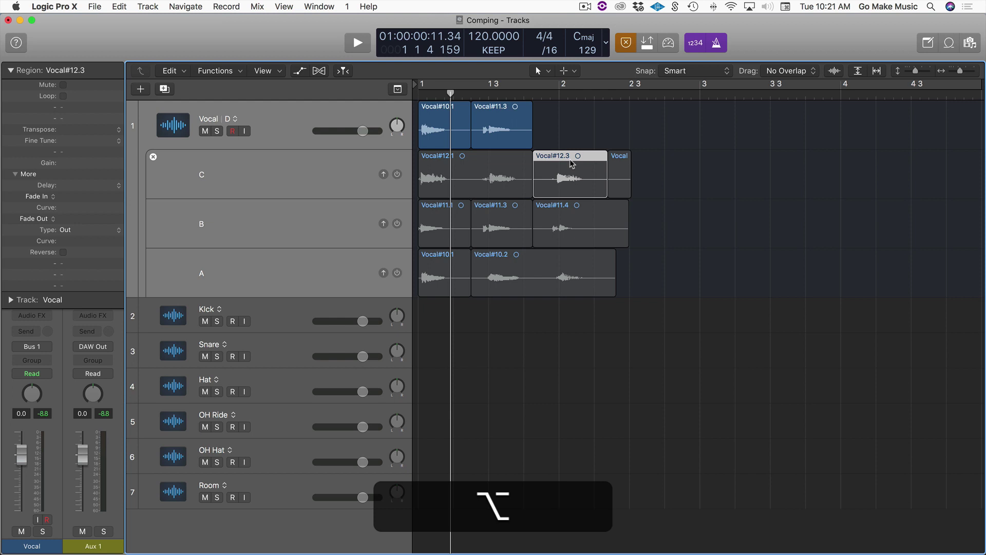
{"action": "left_click_drag", "start_coordinate": [572, 163], "coordinate": [570, 132]}
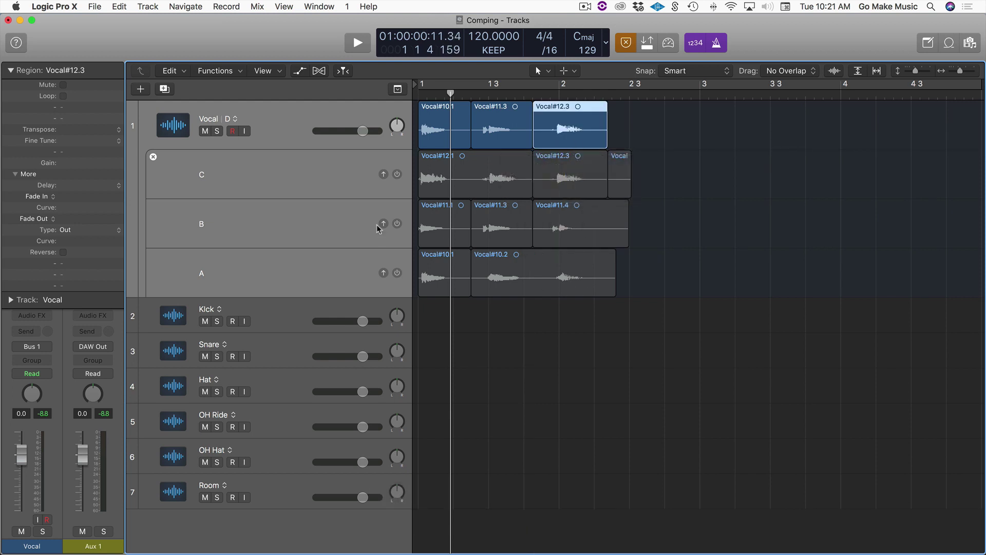
Crossfade the joins between Vocal#10.1, Vocal#11.3 and Vocal#12.3
{"action": "left_click", "coordinate": [476, 109]}
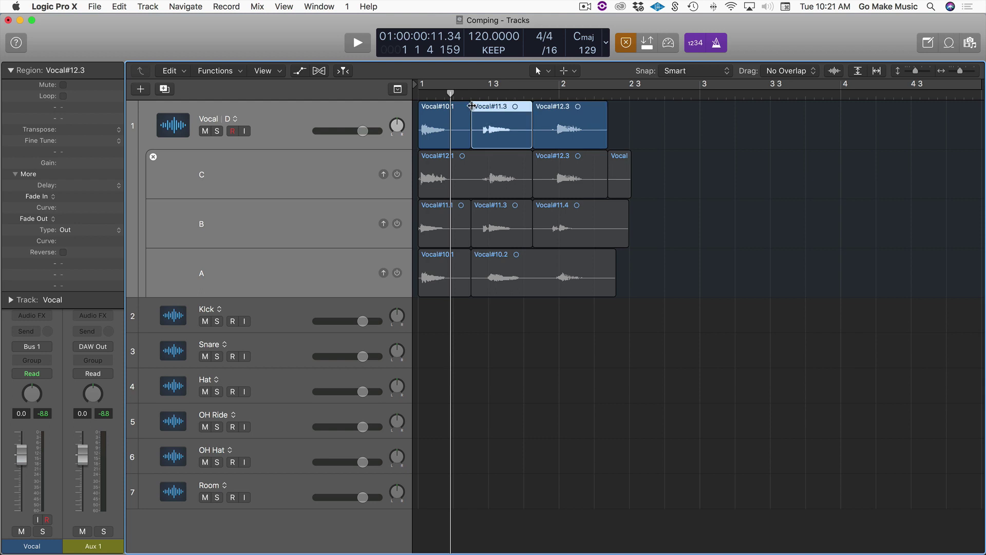
{"action": "left_click", "coordinate": [461, 108], "text": "shift"}
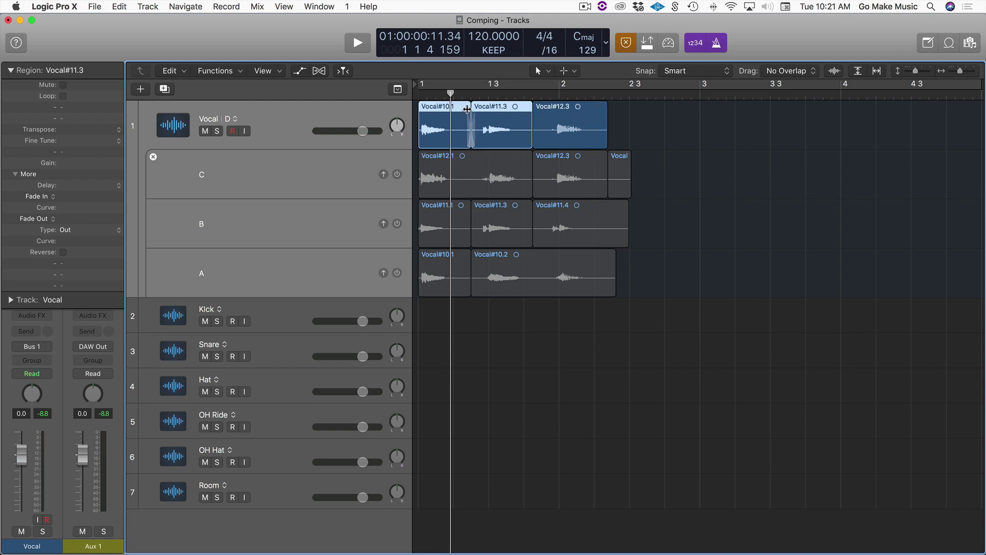
{"action": "left_click", "coordinate": [534, 106]}
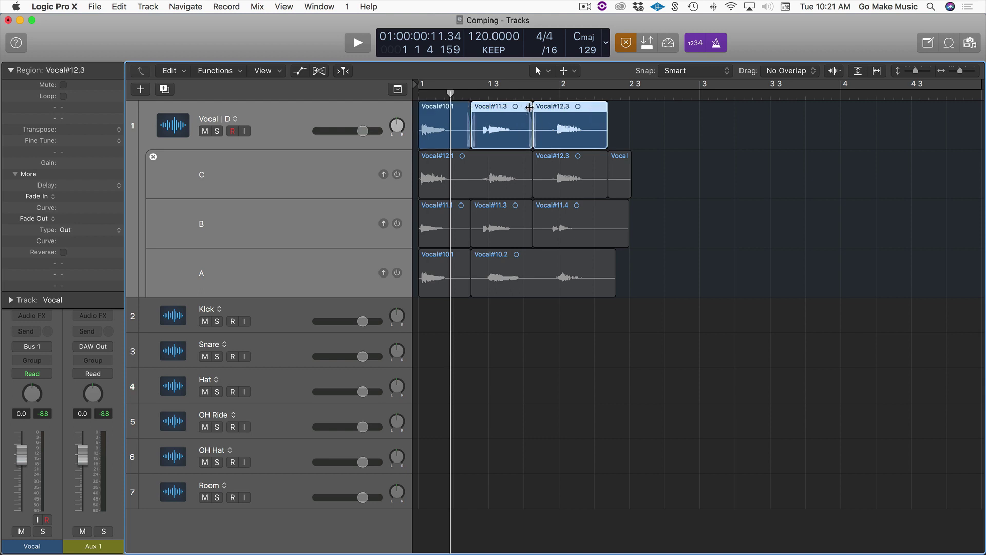
{"action": "left_click", "coordinate": [529, 107]}
Collapse the Vocal take lanes and play the comped vocal from the start
{"action": "left_click_drag", "start_coordinate": [152, 159], "coordinate": [148, 156]}
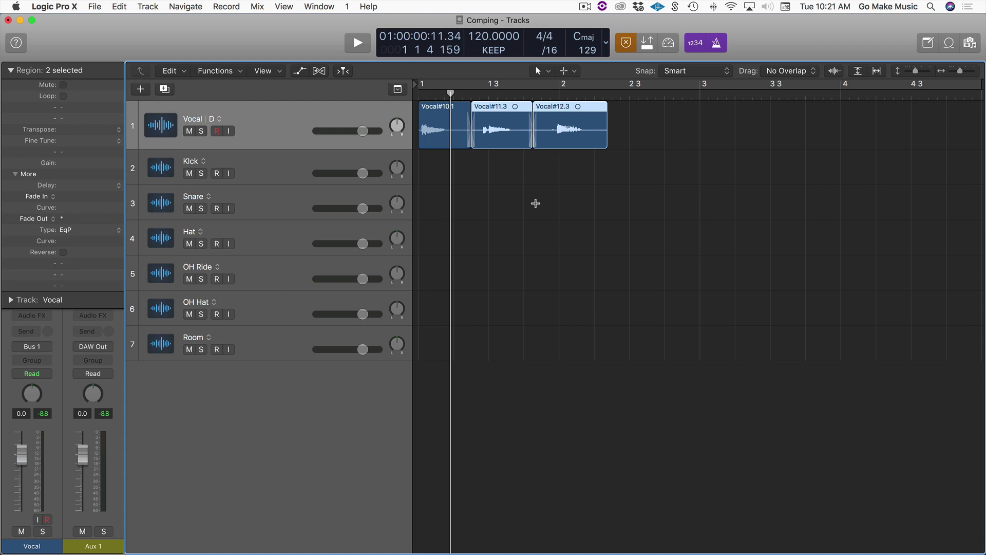
{"action": "key", "text": "Return"}
{"action": "key", "text": "space"}
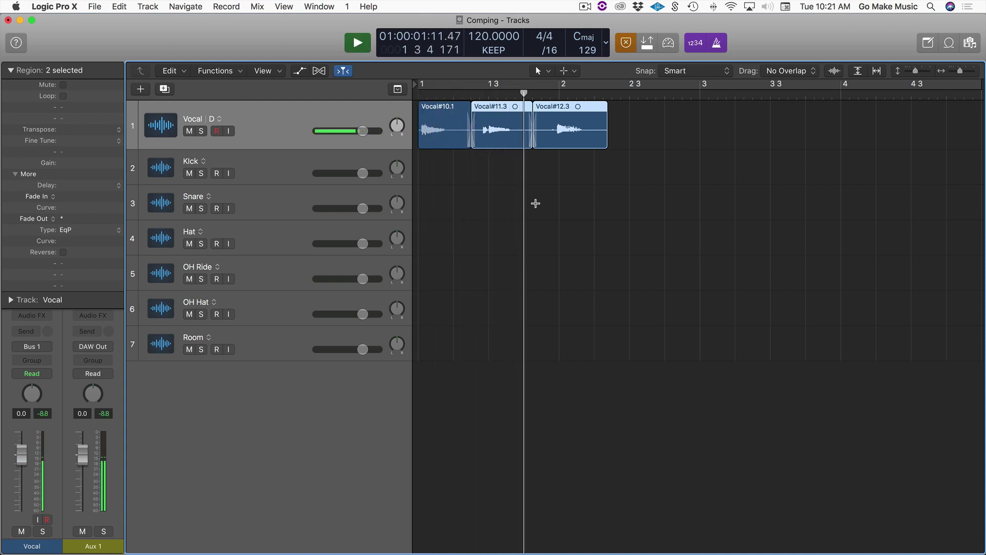
{"action": "key", "text": "space"}
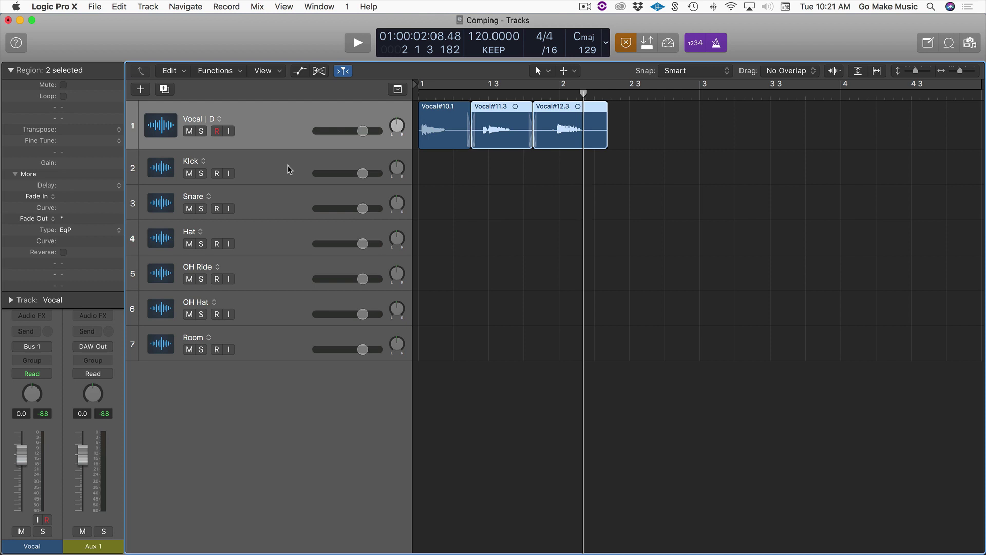
Select the six drum tracks and assign them in the Mixer to a new group named Drums
{"action": "left_click", "coordinate": [271, 165]}
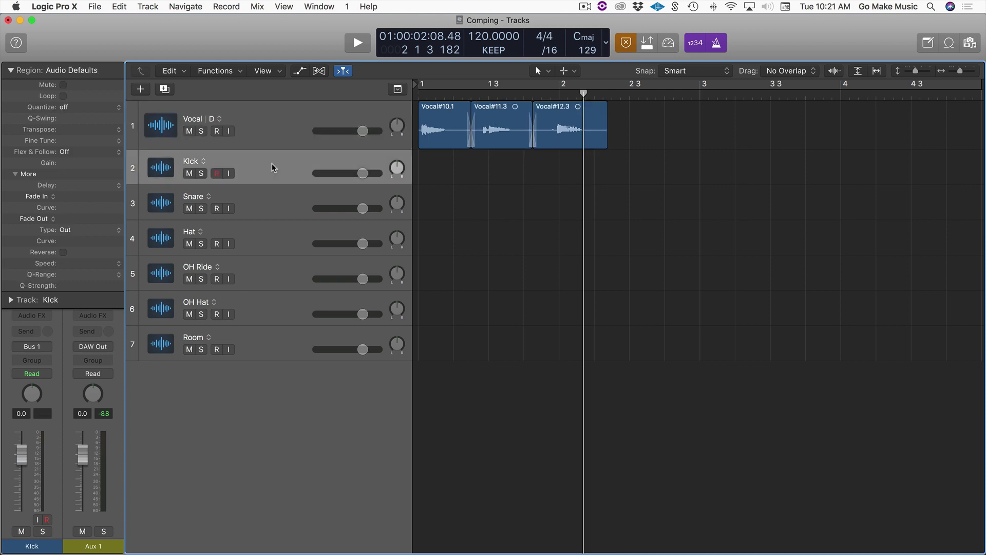
{"action": "left_click", "coordinate": [278, 341], "text": "shift"}
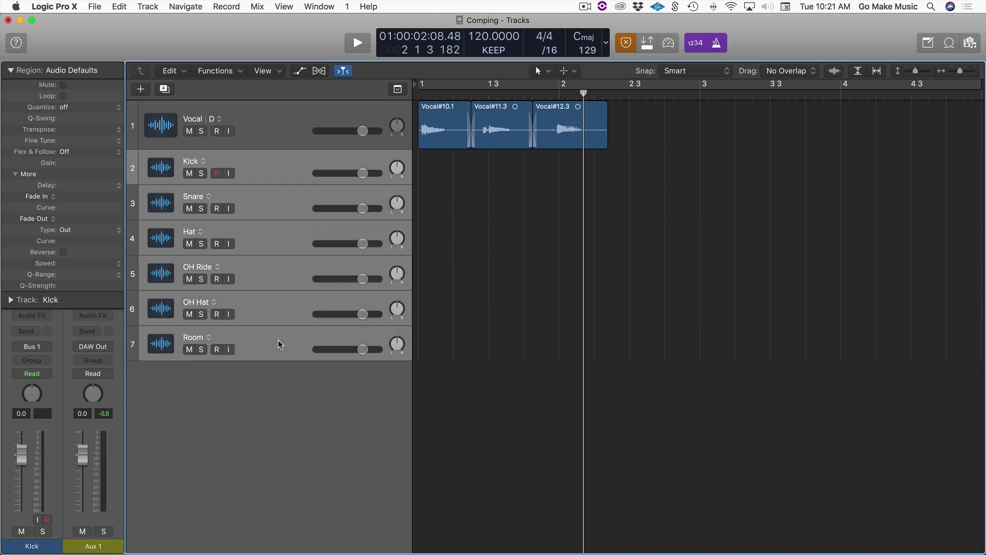
{"action": "key", "text": "x"}
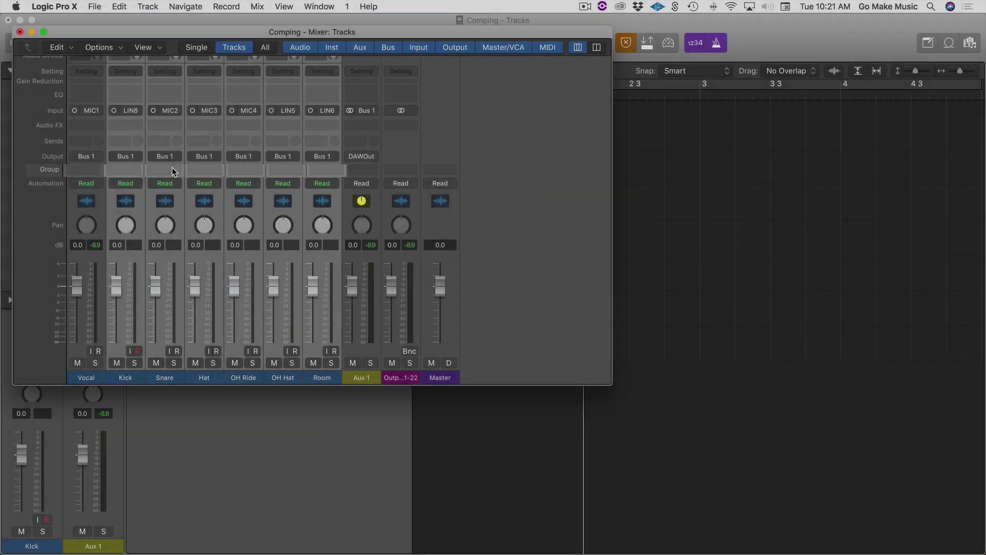
{"action": "left_click", "coordinate": [171, 168]}
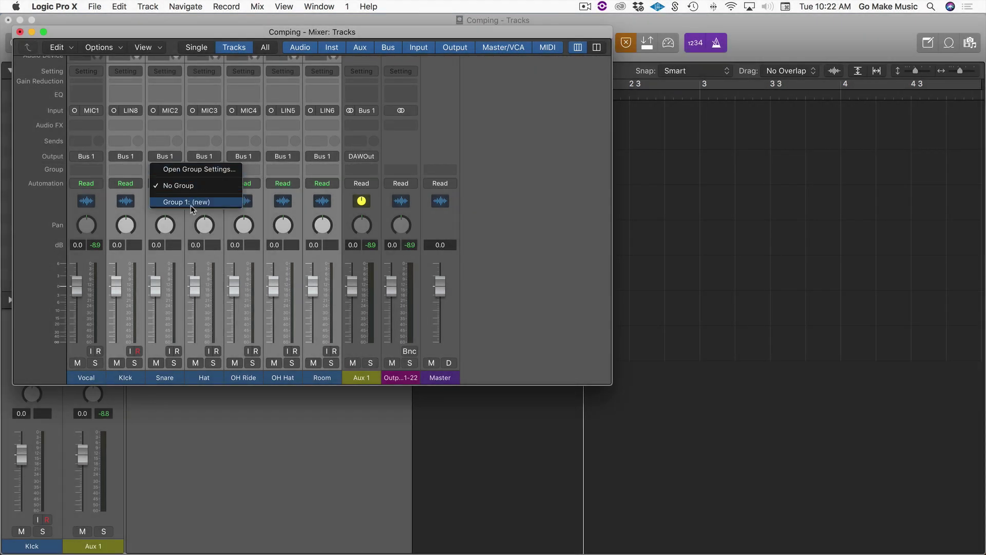
{"action": "left_click", "coordinate": [191, 204]}
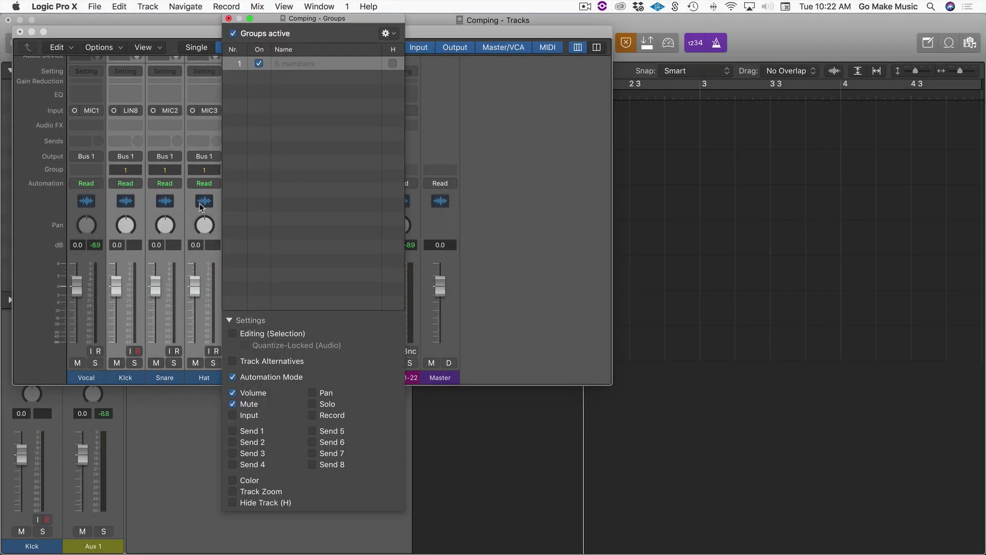
{"action": "double_click", "coordinate": [295, 63]}
{"action": "type", "text": "Drums"}
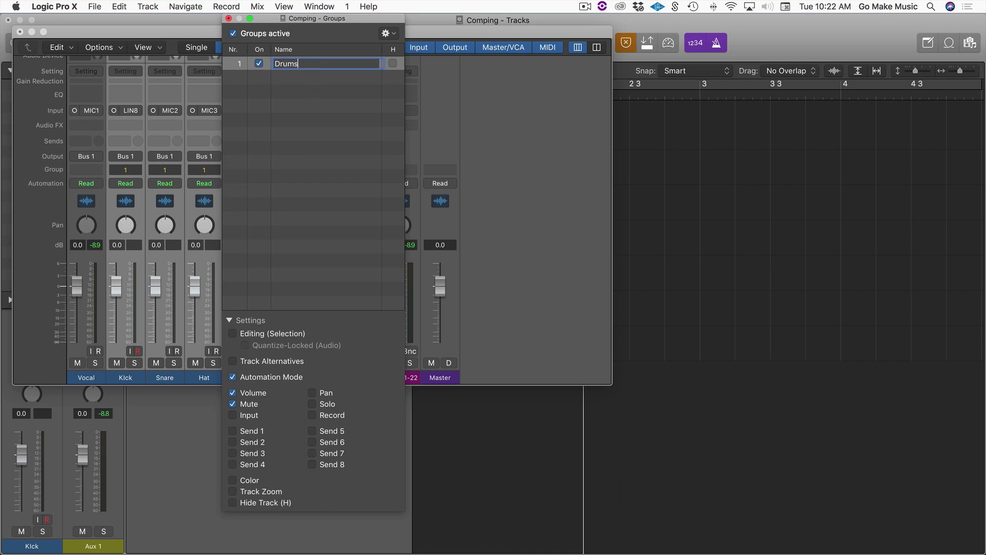
{"action": "key", "text": "Return"}
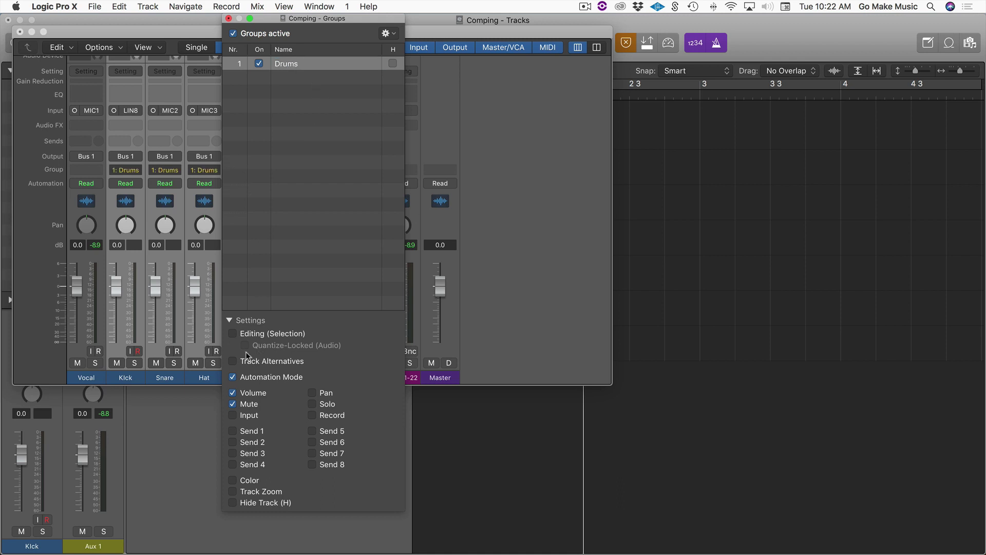
Link Editing, Quantize-Locked, Track Alternatives, Record and Input in the Drums group
{"action": "left_click", "coordinate": [233, 334]}
{"action": "left_click", "coordinate": [246, 346]}
{"action": "left_click", "coordinate": [234, 362]}
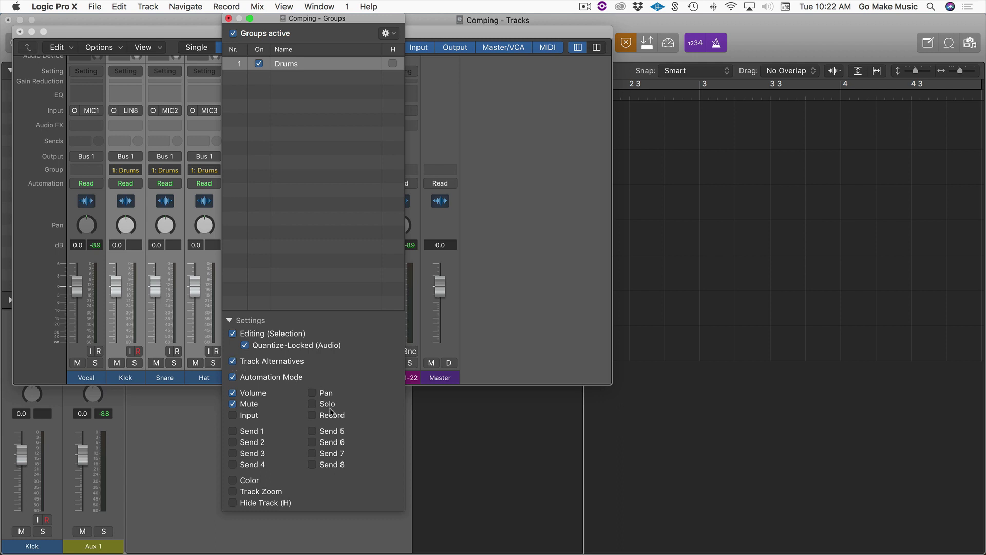
{"action": "left_click", "coordinate": [314, 415]}
{"action": "left_click", "coordinate": [232, 416]}
{"action": "left_click", "coordinate": [229, 18]}
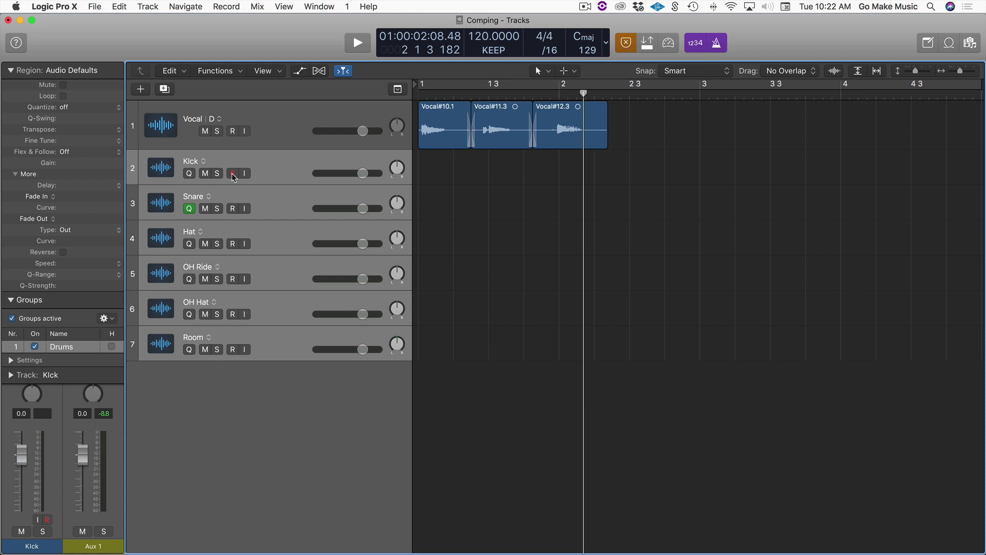
Record-enable all the drum tracks and record a first drum take from the project start
{"action": "left_click", "coordinate": [233, 174]}
{"action": "left_click", "coordinate": [233, 174]}
{"action": "key", "text": "Return"}
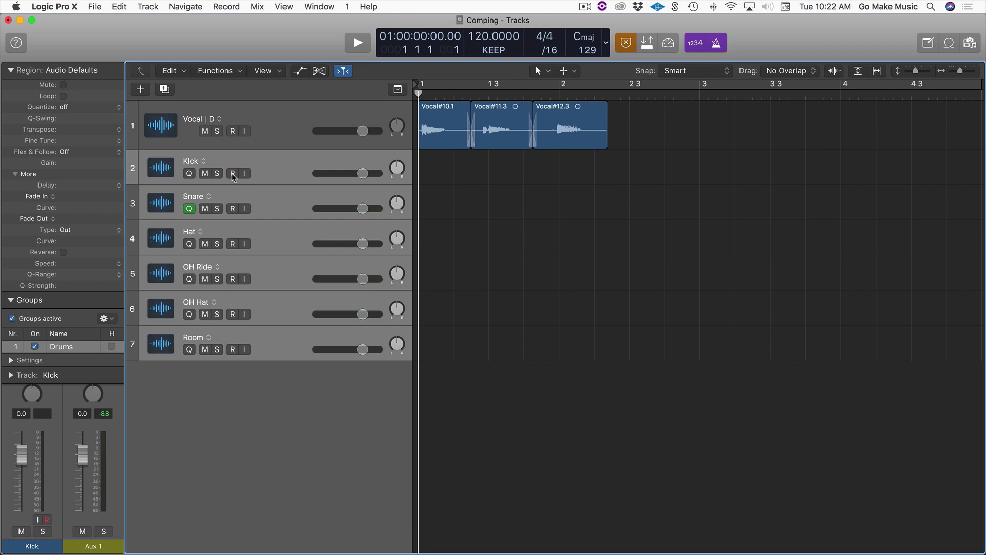
{"action": "key", "text": "r"}
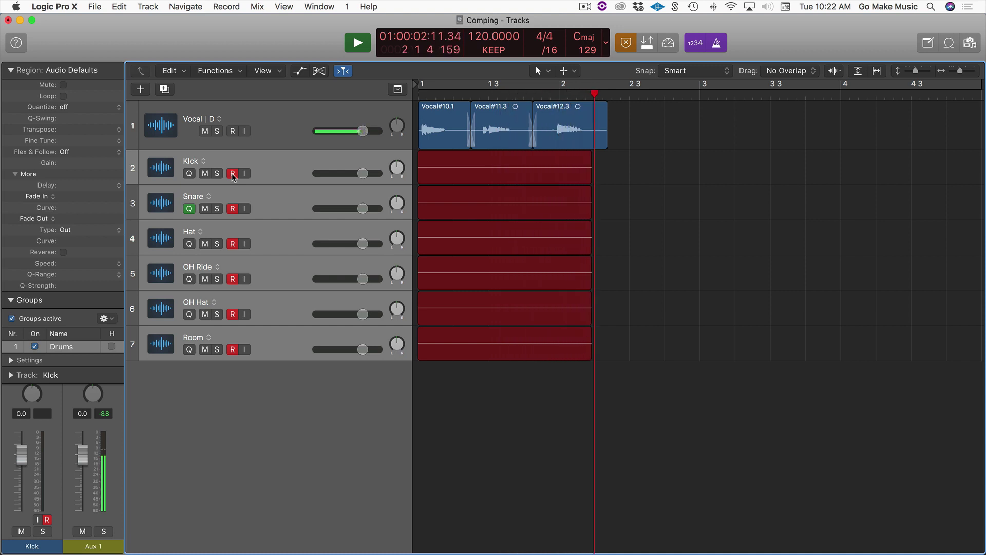
{"action": "key", "text": "space"}
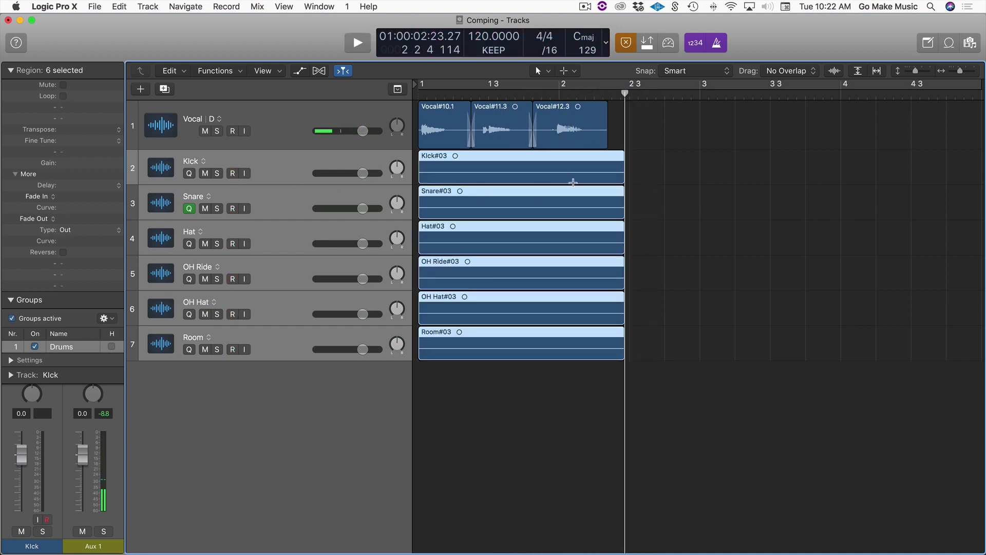
Colour the first take's new drum regions purple
{"action": "key", "text": "alt+c"}
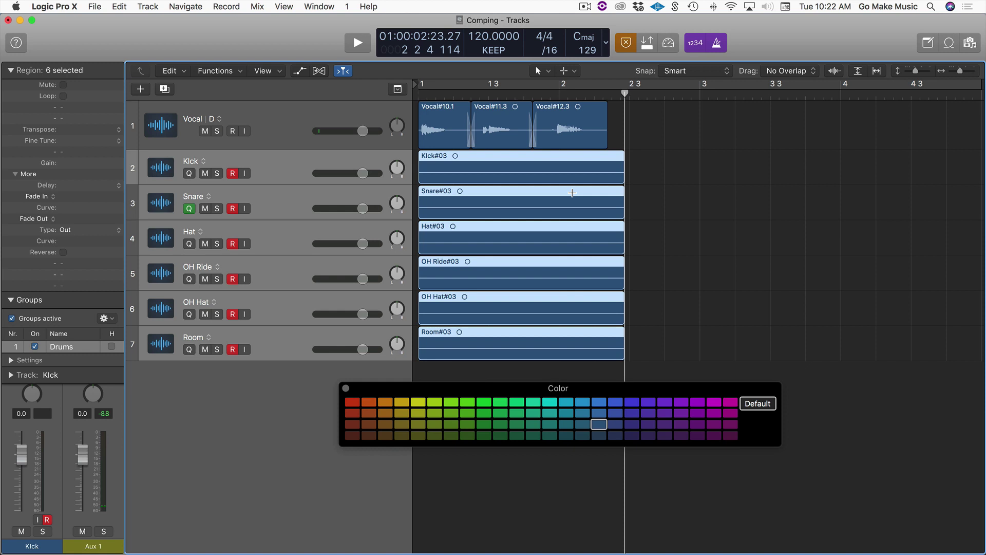
{"action": "left_click", "coordinate": [681, 403]}
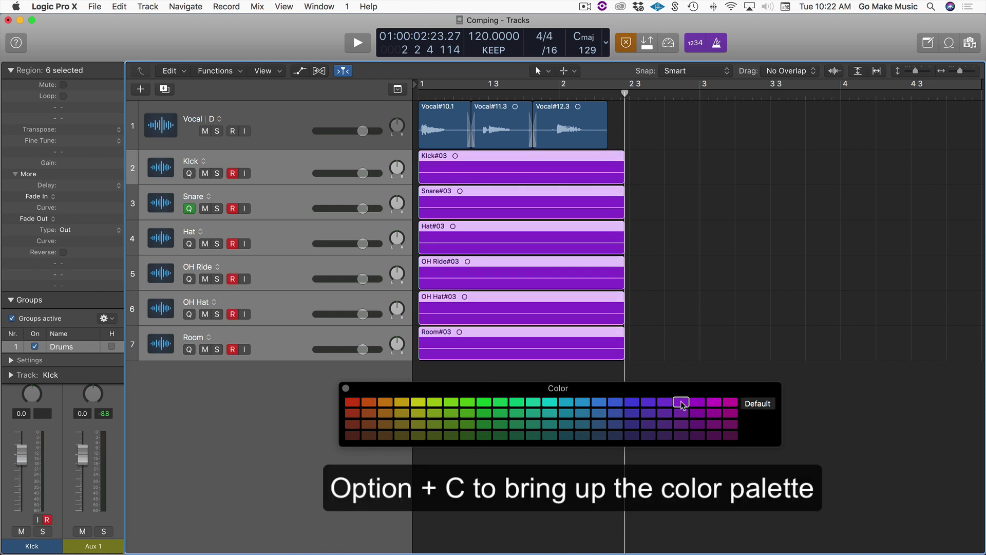
{"action": "left_click", "coordinate": [345, 388]}
Create a new track alternative B on the drums and begin recording a second take into it
{"action": "left_click", "coordinate": [204, 161]}
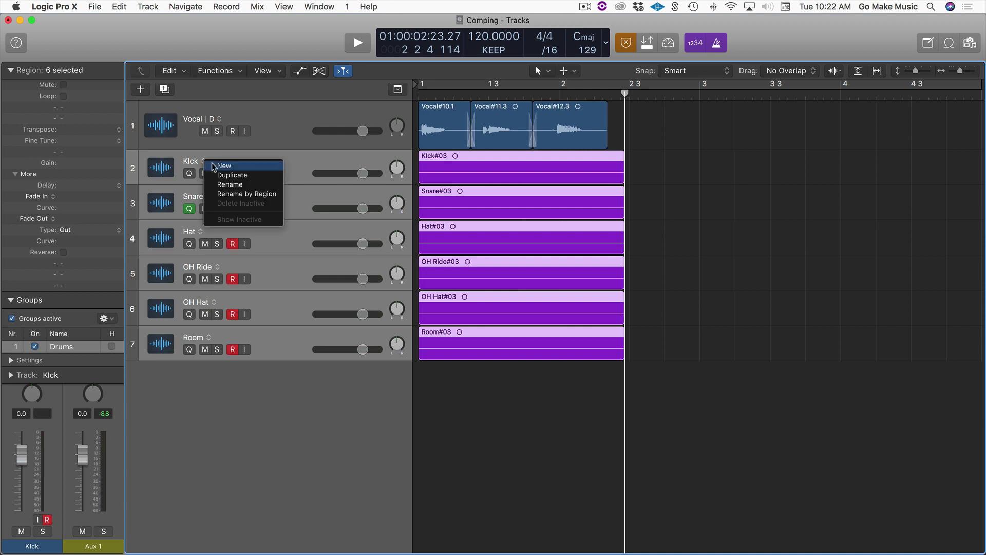
{"action": "left_click", "coordinate": [214, 166]}
{"action": "key", "text": "Return"}
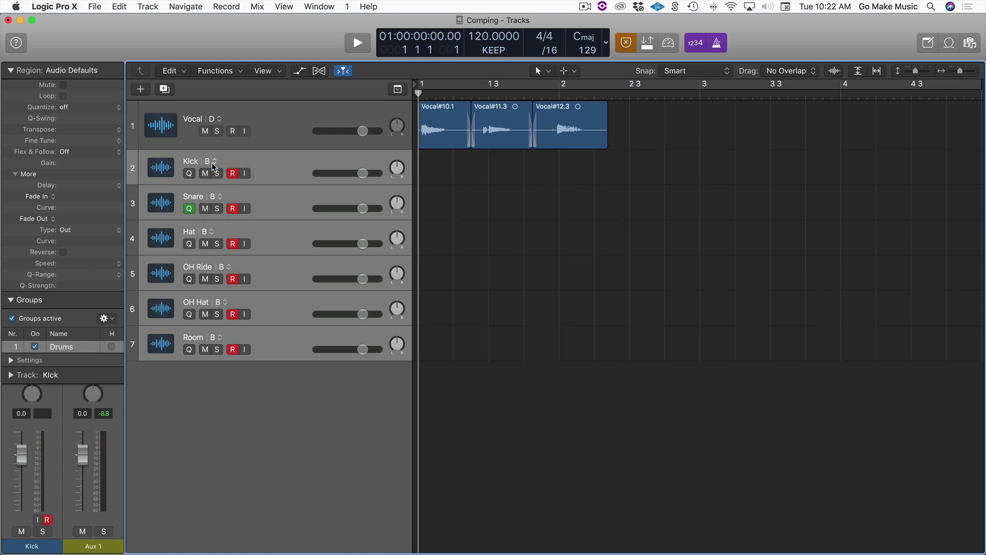
{"action": "key", "text": "r"}
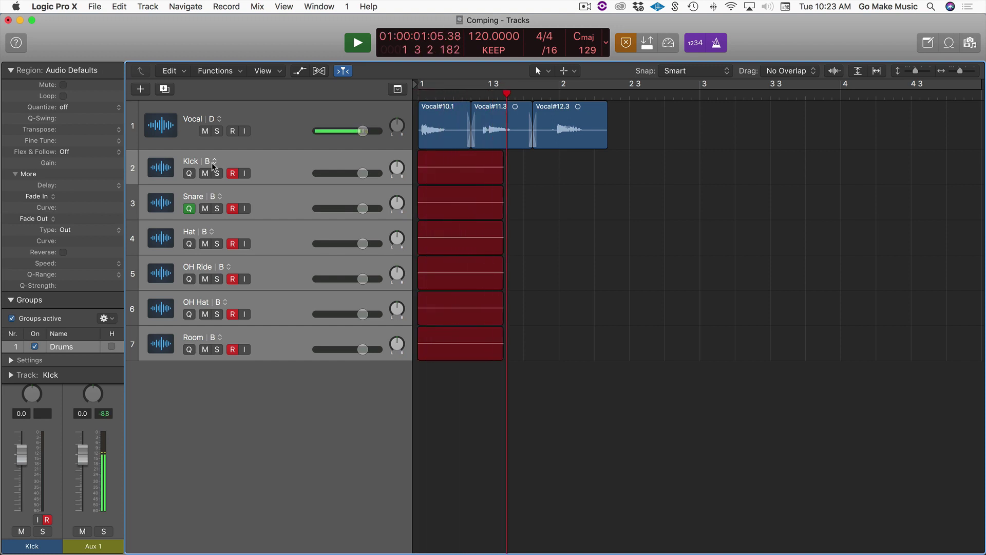
Stop the second drum take and colour its regions, Kick#04 through Room#04, blue
{"action": "key", "text": "space"}
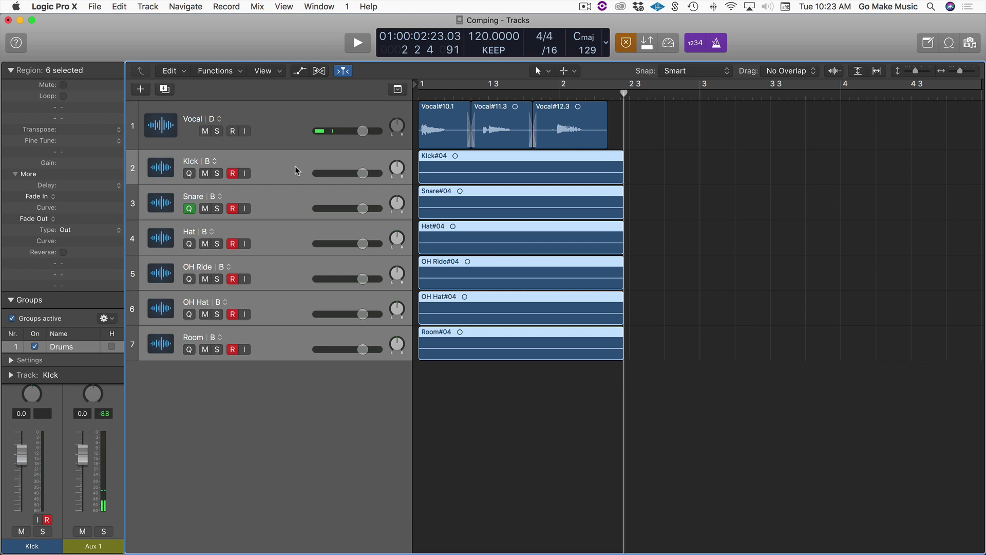
{"action": "key", "text": "alt+r"}
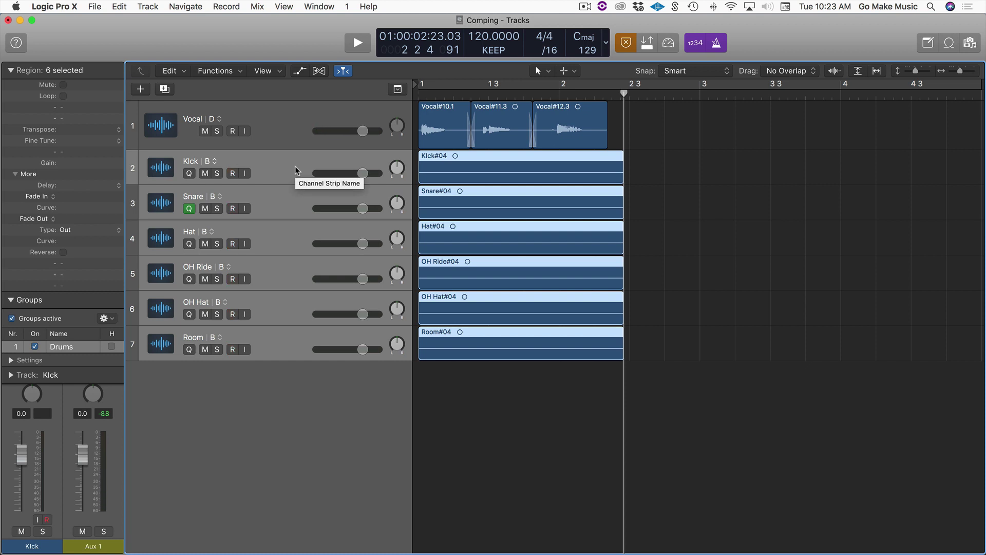
{"action": "key", "text": "alt+c"}
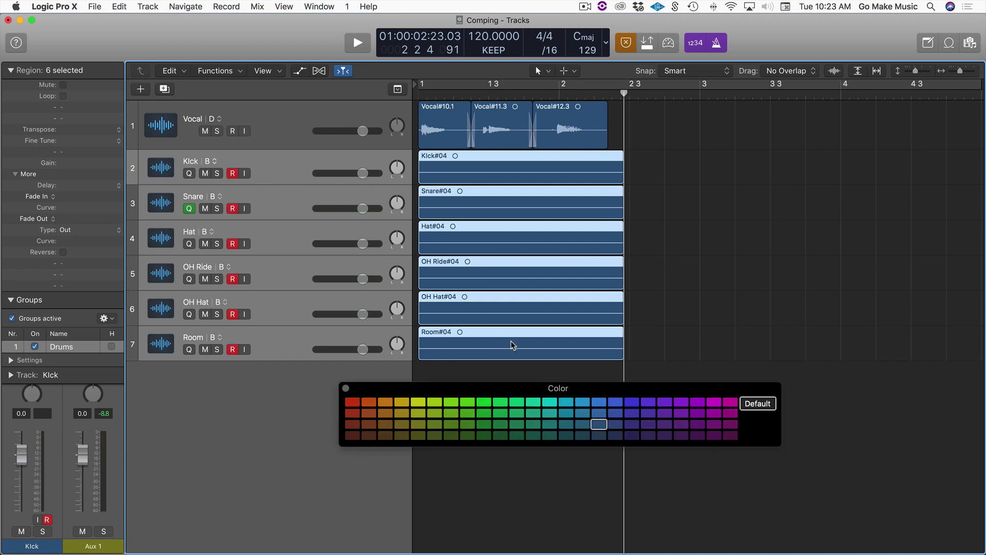
{"action": "left_click", "coordinate": [584, 402]}
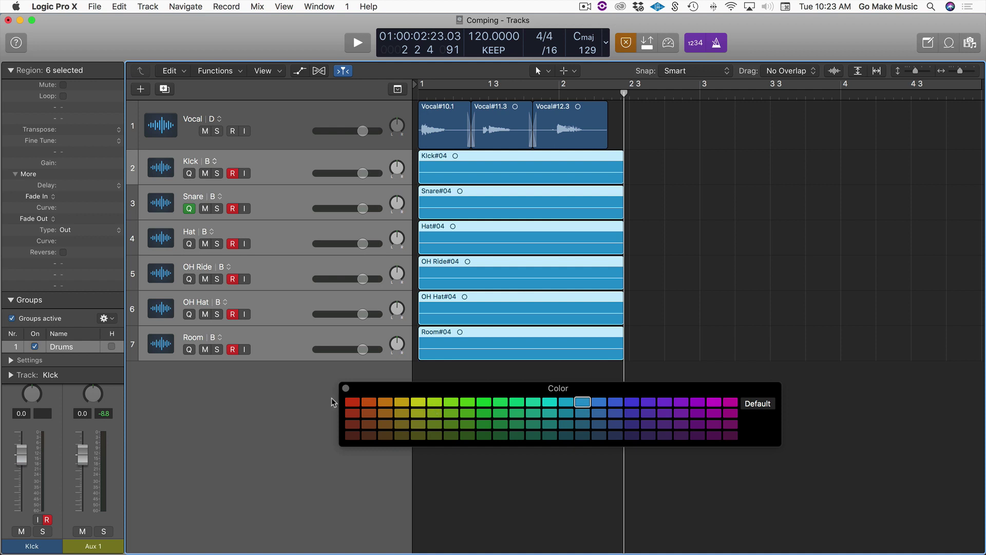
{"action": "left_click", "coordinate": [345, 389]}
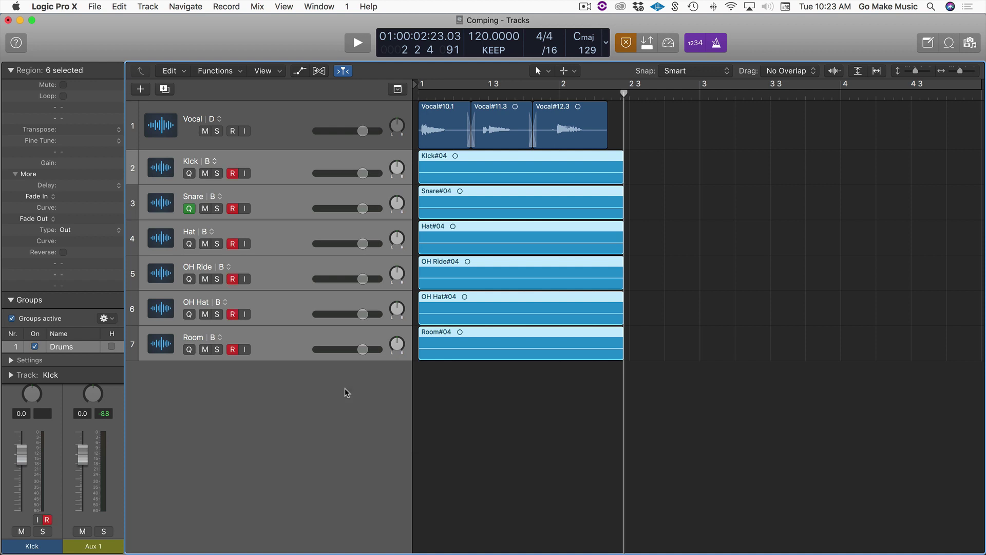
Disarm recording on all the grouped drum tracks
{"action": "left_click", "coordinate": [234, 175]}
{"action": "left_click", "coordinate": [233, 175]}
{"action": "left_click", "coordinate": [216, 163]}
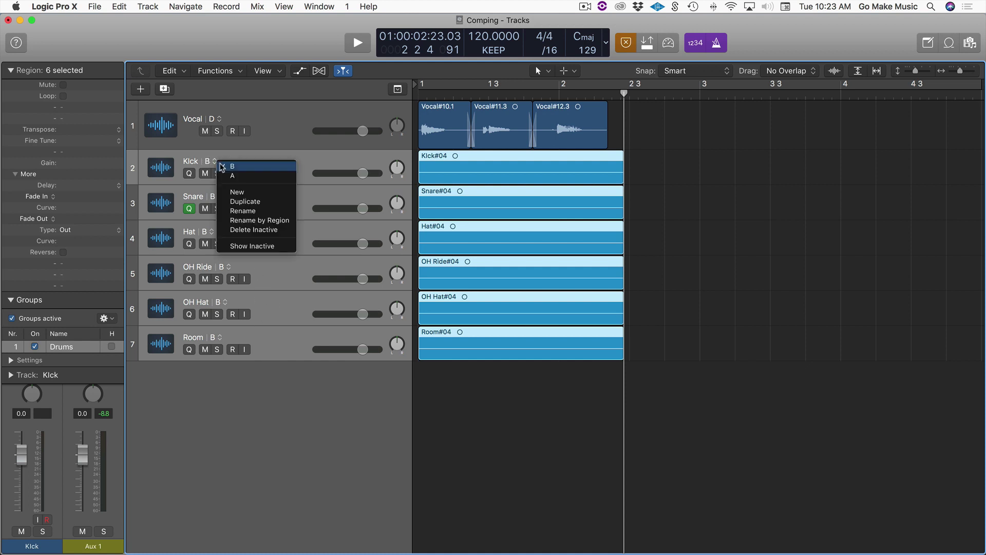
Show the inactive take lanes, add a new drum alternative and name its comp 'Drum Comp'
{"action": "left_click", "coordinate": [271, 247]}
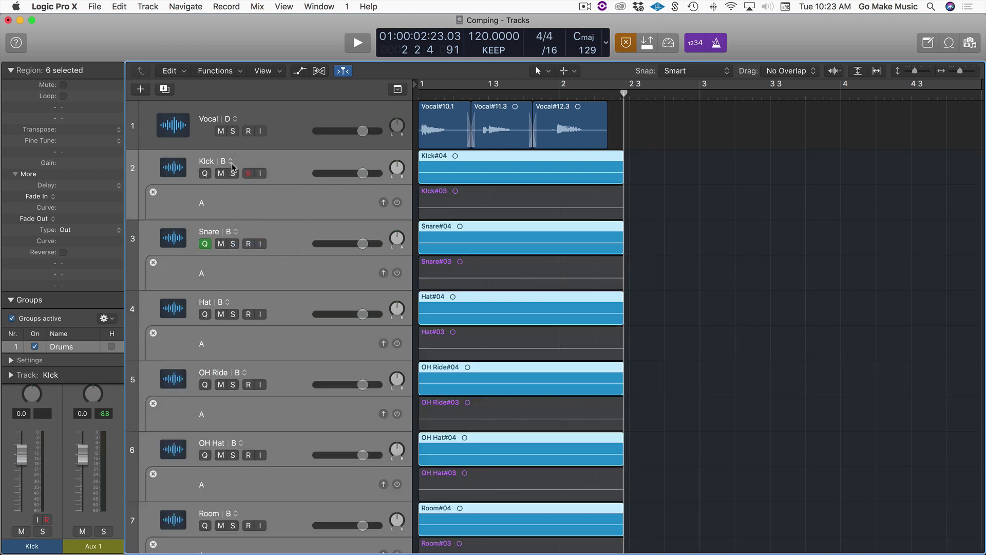
{"action": "left_click", "coordinate": [234, 166]}
{"action": "left_click", "coordinate": [284, 194]}
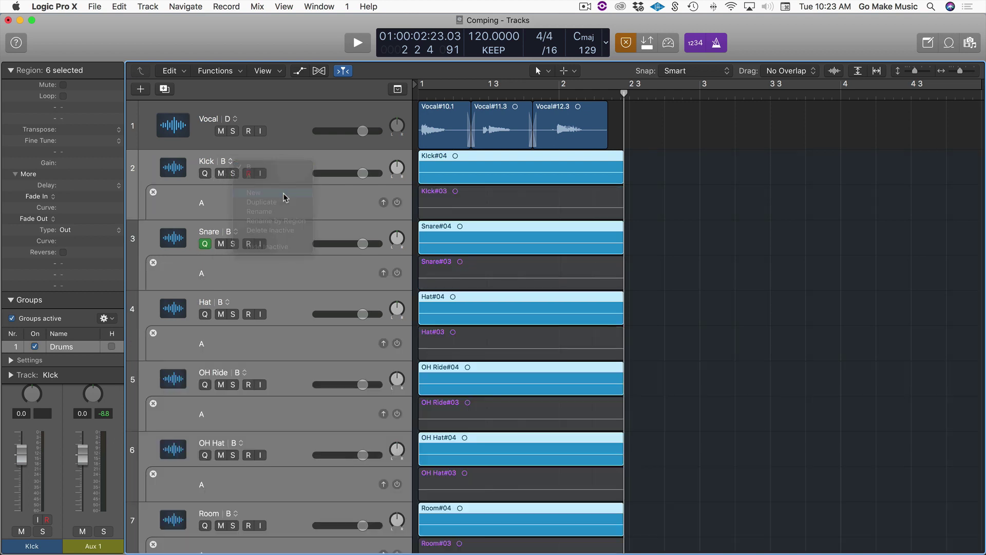
{"action": "left_click", "coordinate": [230, 160]}
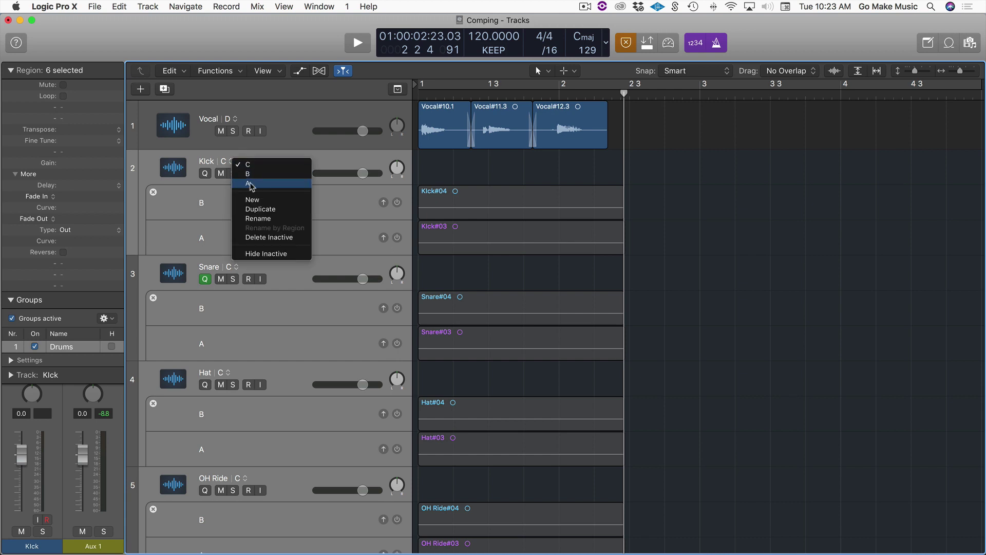
{"action": "left_click", "coordinate": [268, 219]}
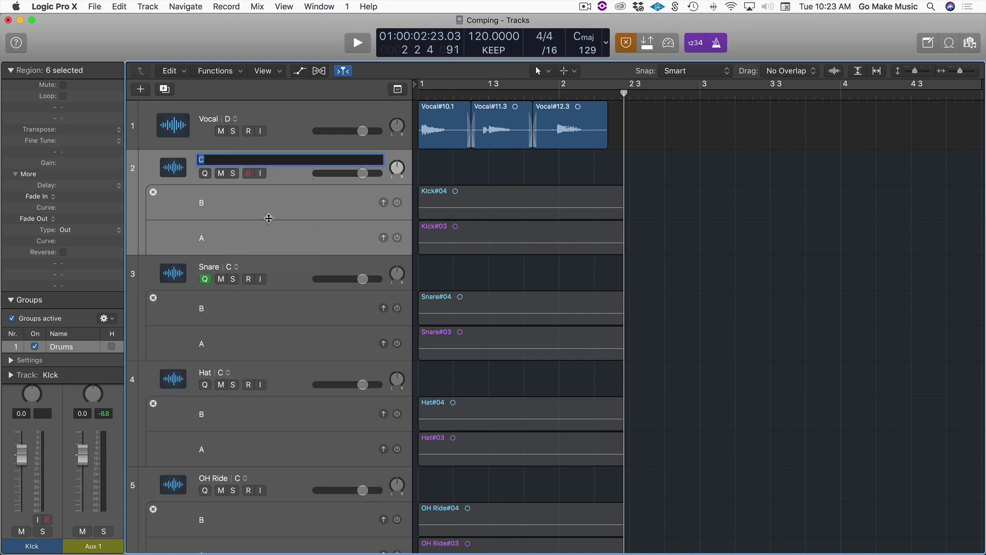
{"action": "type", "text": "Drum Comp"}
{"action": "key", "text": "Return"}
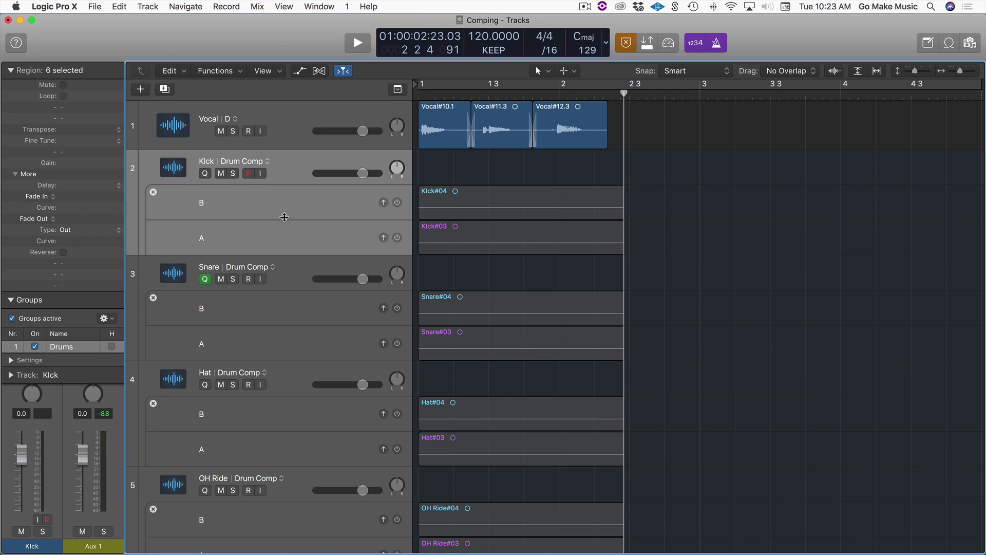
Switch the grouped drum tracks' active lane from take A to take B
{"action": "left_click", "coordinate": [398, 239]}
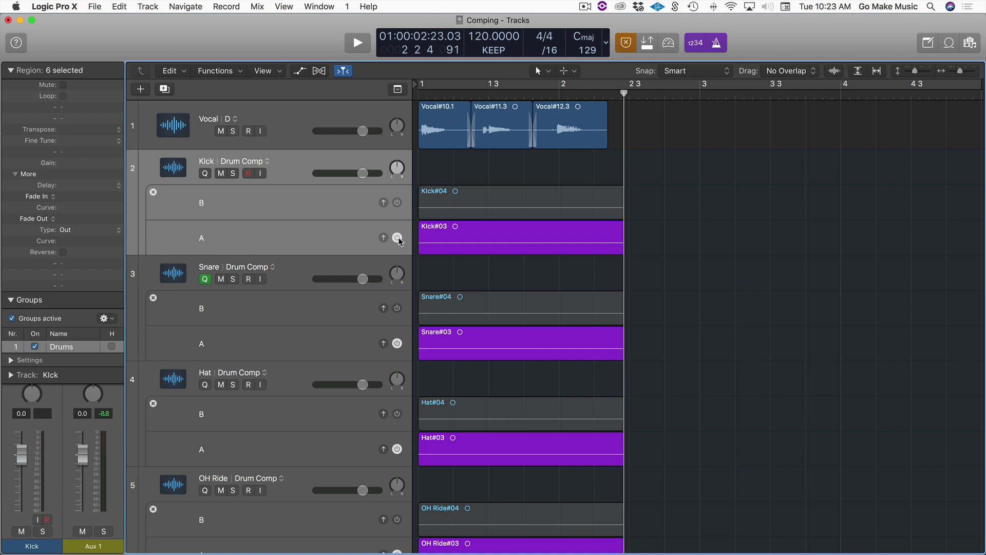
{"action": "scroll", "coordinate": [529, 318], "scroll_direction": "down", "scroll_amount": 3}
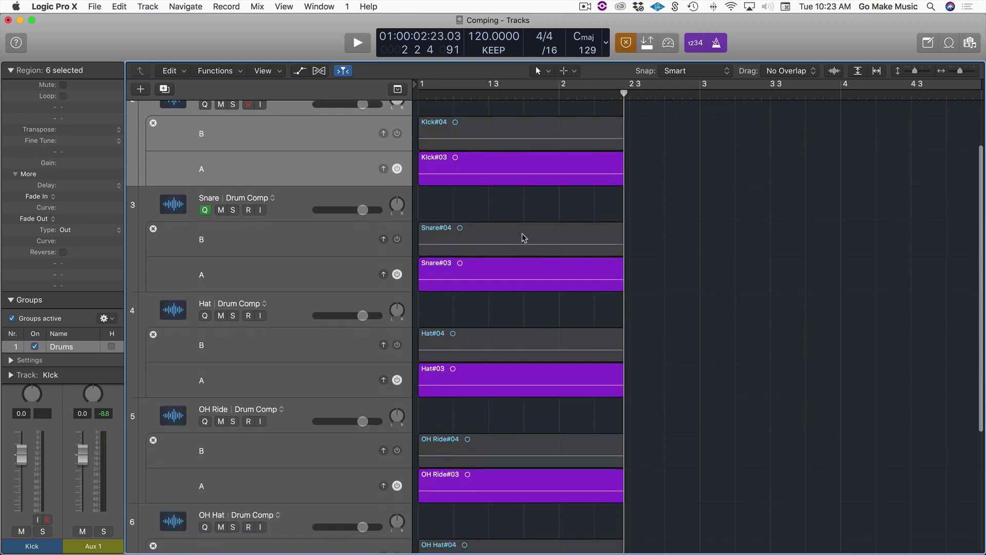
{"action": "scroll", "coordinate": [514, 450], "scroll_direction": "up", "scroll_amount": 2}
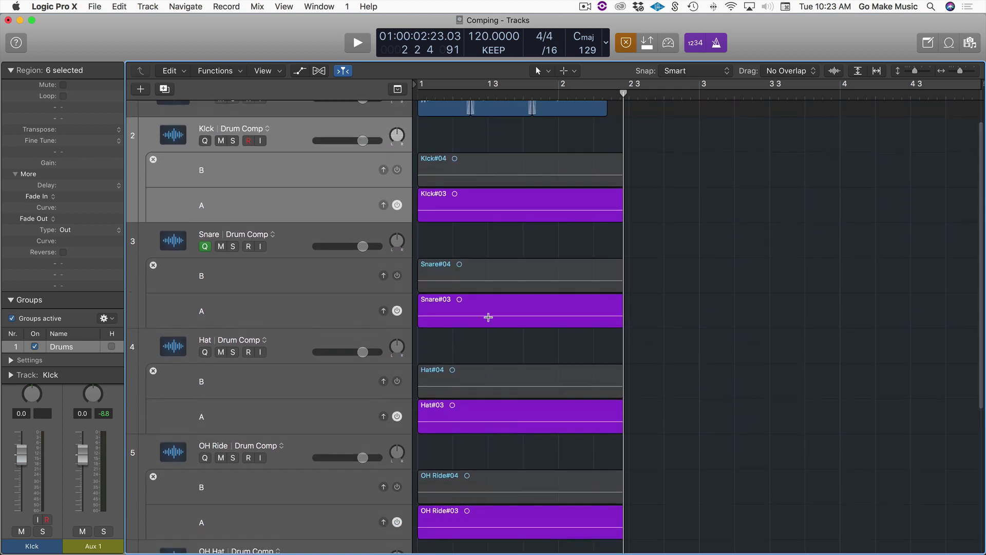
{"action": "left_click", "coordinate": [398, 172]}
{"action": "scroll", "coordinate": [493, 199], "scroll_direction": "up", "scroll_amount": 1}
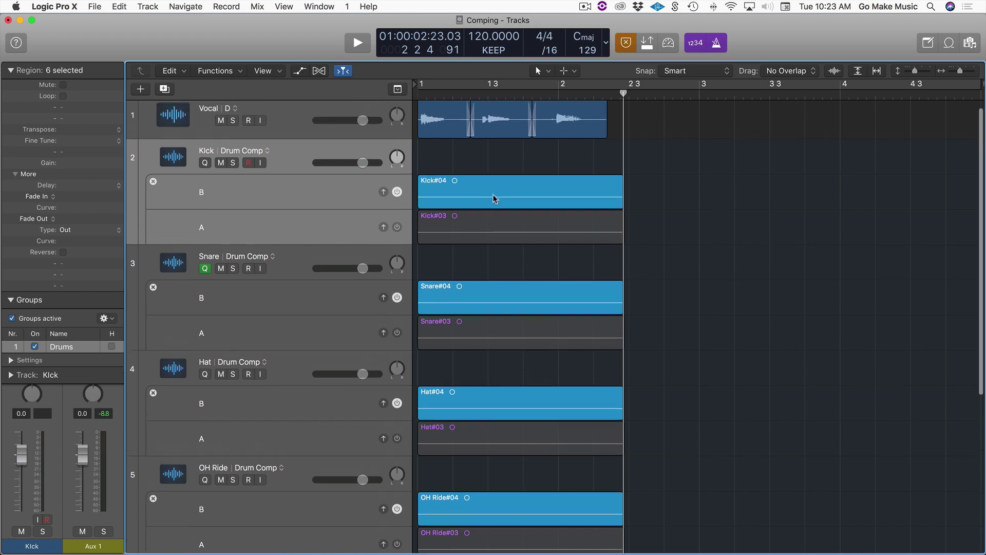
{"action": "scroll", "coordinate": [494, 198], "scroll_direction": "up", "scroll_amount": 1}
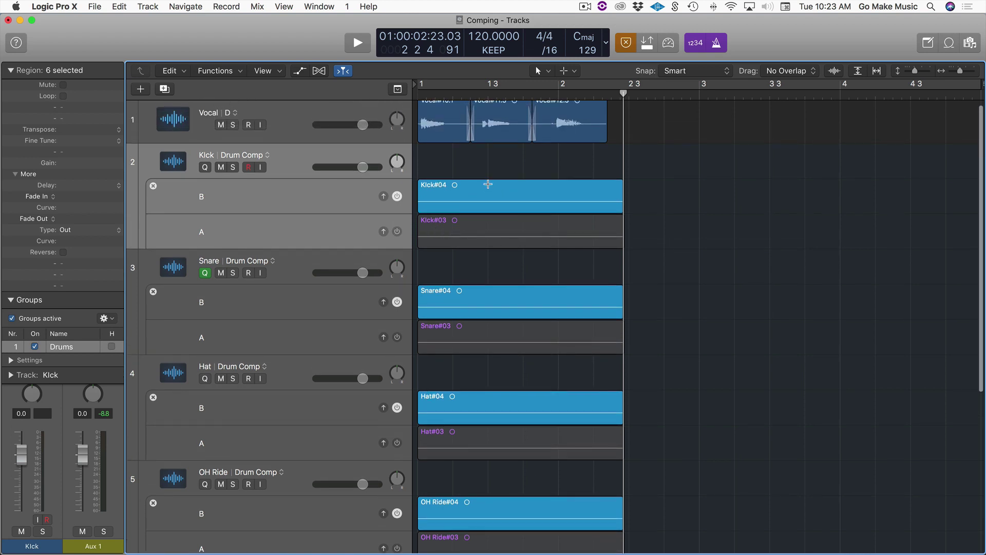
Split off the opening of take B and copy it into the Drum Comp lane
{"action": "left_click_drag", "start_coordinate": [488, 184], "coordinate": [411, 187]}
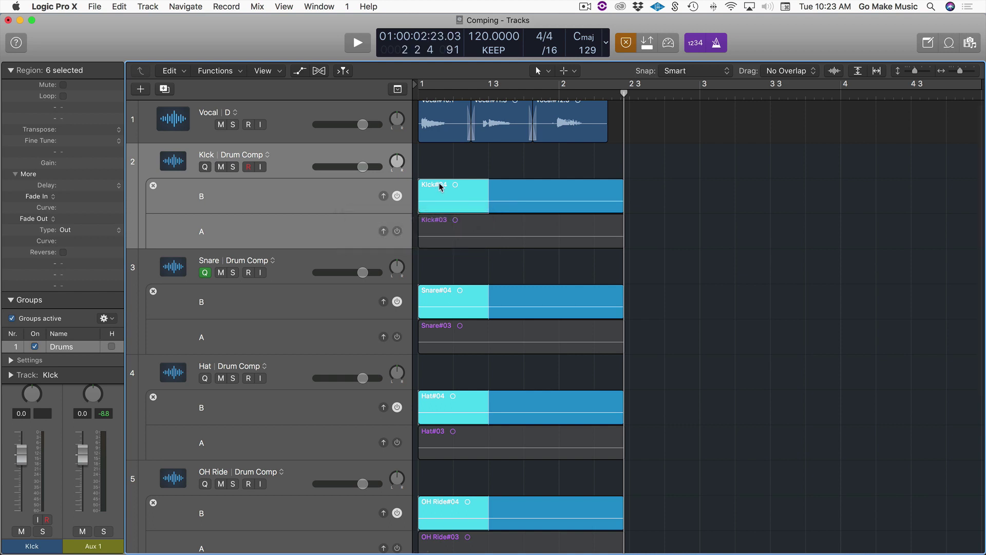
{"action": "key", "text": "super+t"}
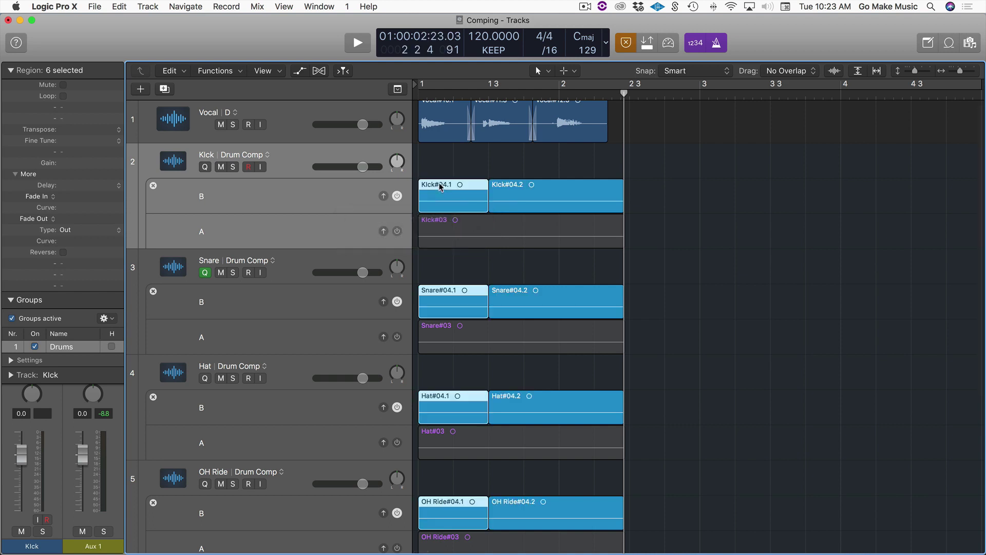
{"action": "left_click_drag", "start_coordinate": [439, 183], "coordinate": [439, 172]}
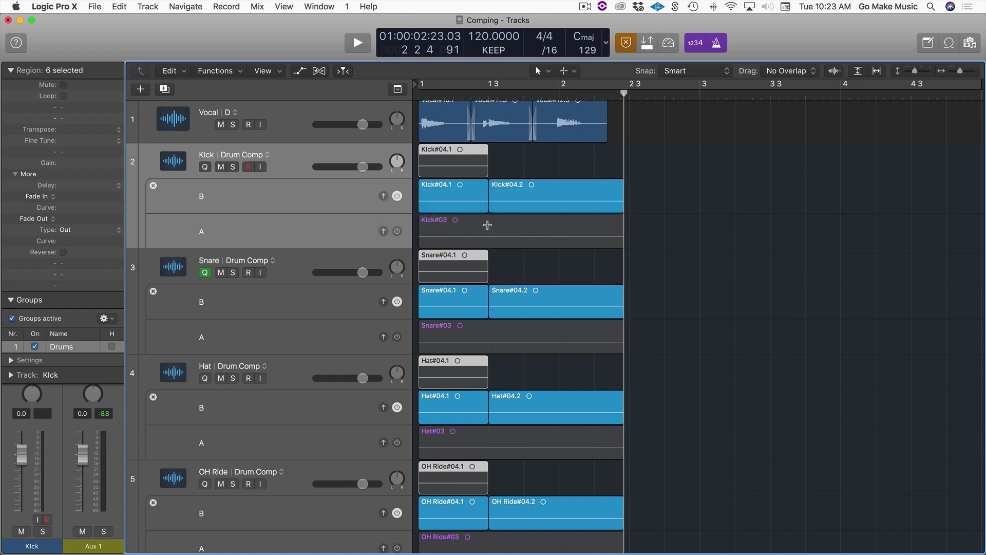
Copy take A's section from bar 2 into the comp and extend it to bar 2.3
{"action": "left_click_drag", "start_coordinate": [487, 225], "coordinate": [559, 225]}
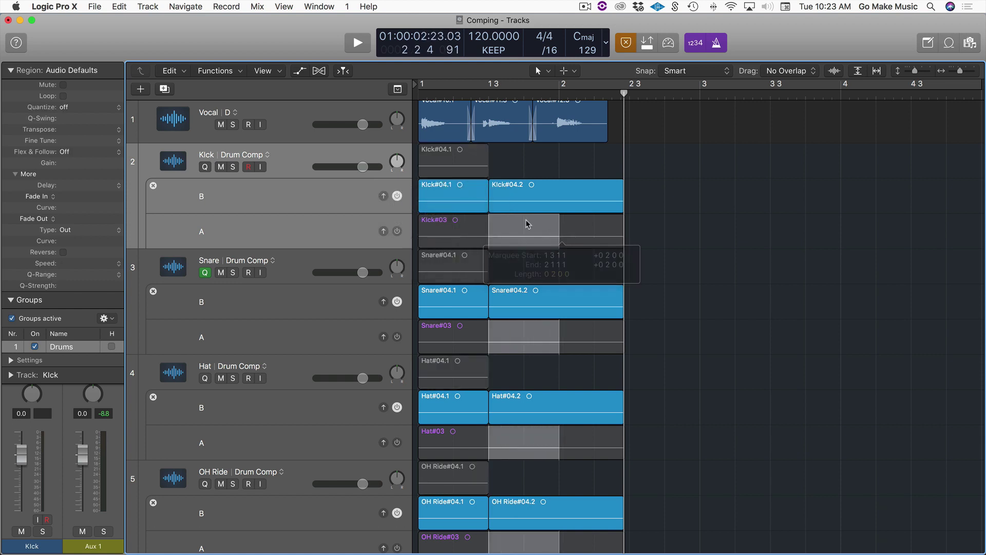
{"action": "left_click", "coordinate": [519, 224]}
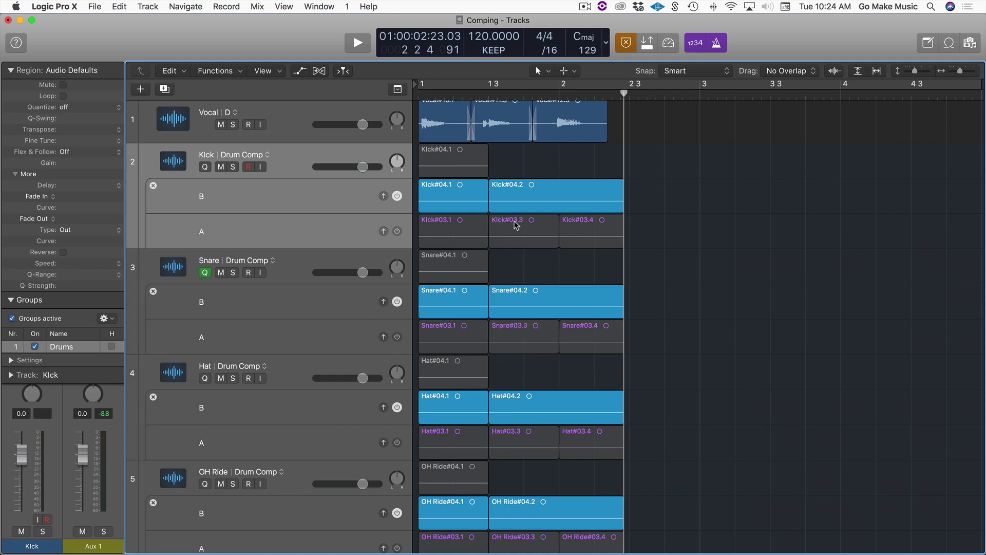
{"action": "left_click_drag", "start_coordinate": [516, 224], "coordinate": [516, 170]}
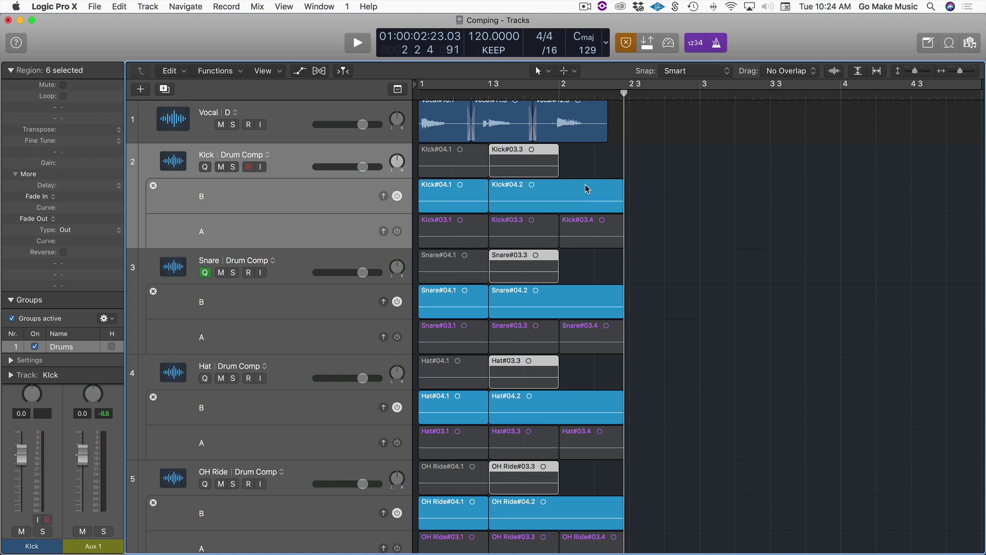
{"action": "left_click_drag", "start_coordinate": [558, 174], "coordinate": [624, 175]}
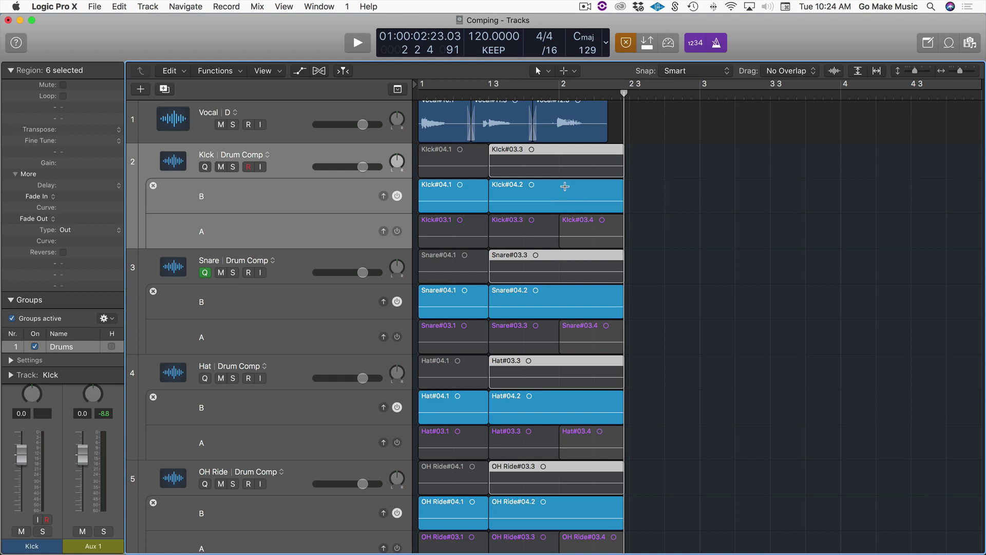
{"action": "left_click_drag", "start_coordinate": [559, 185], "coordinate": [596, 194]}
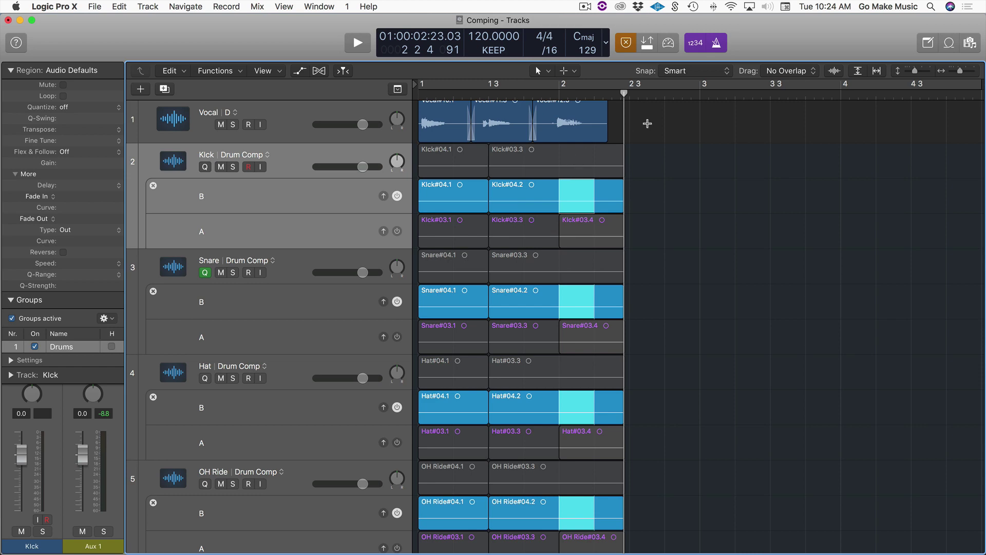
With drag mode on No Overlap, copy take B's later section #04.5 into each Drum Comp lane
{"action": "left_click", "coordinate": [778, 74]}
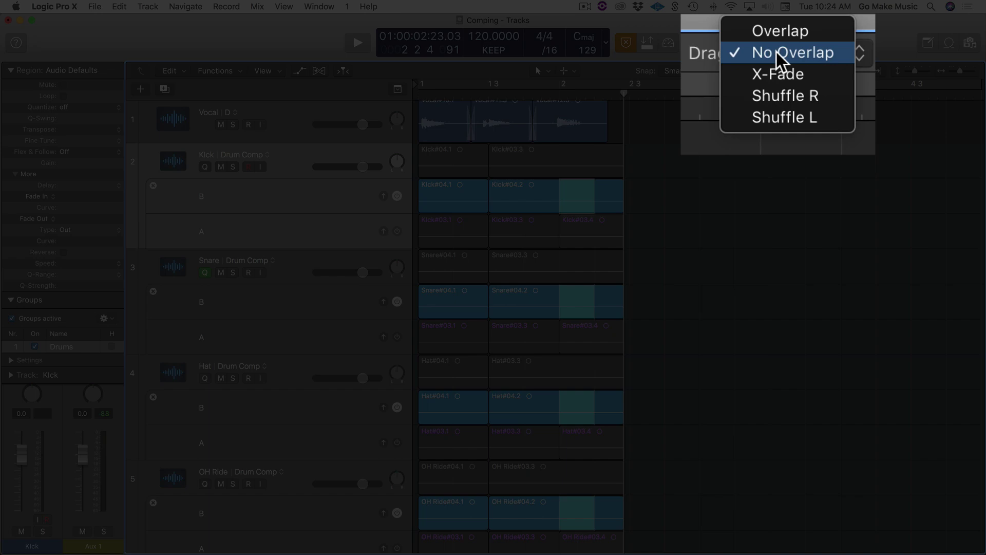
{"action": "left_click", "coordinate": [776, 51]}
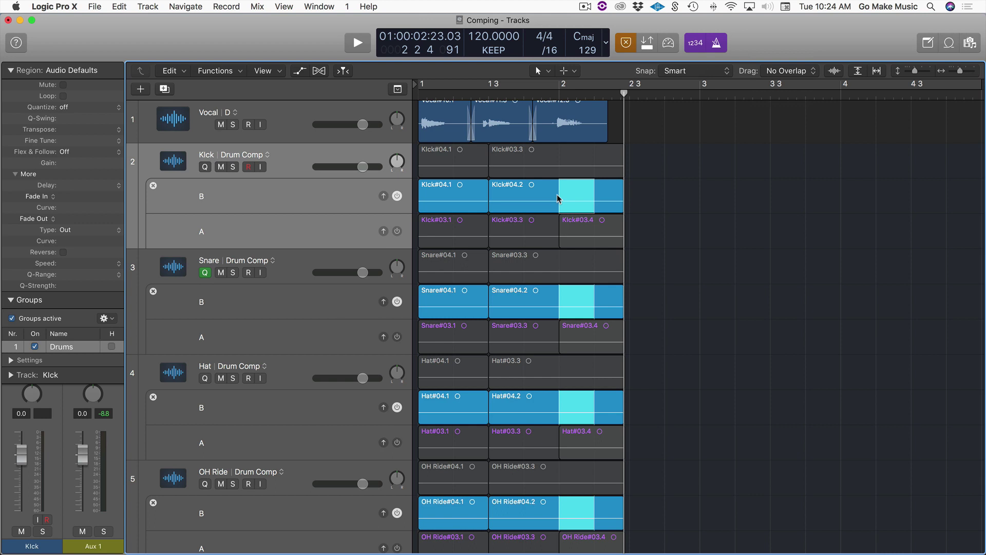
{"action": "left_click", "coordinate": [573, 193]}
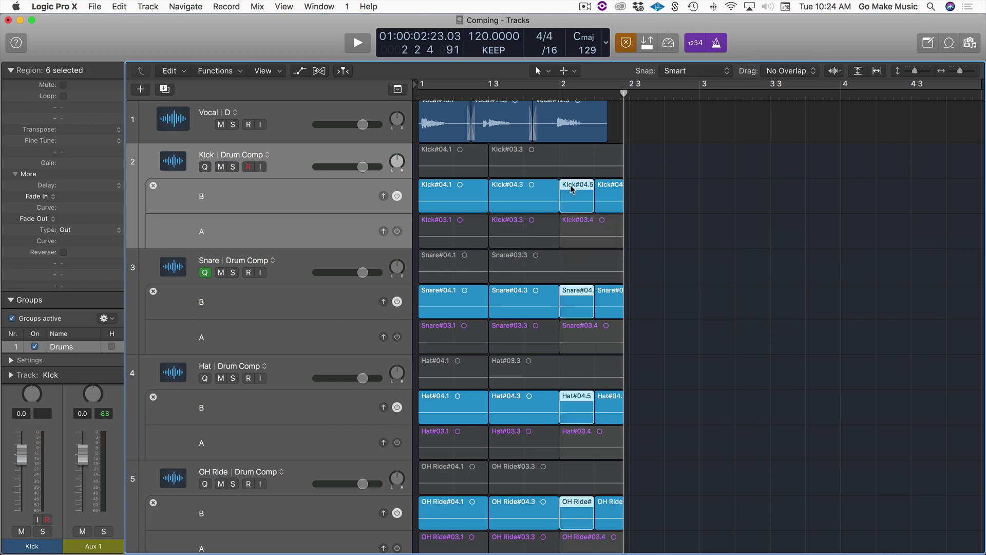
{"action": "left_click", "coordinate": [572, 176]}
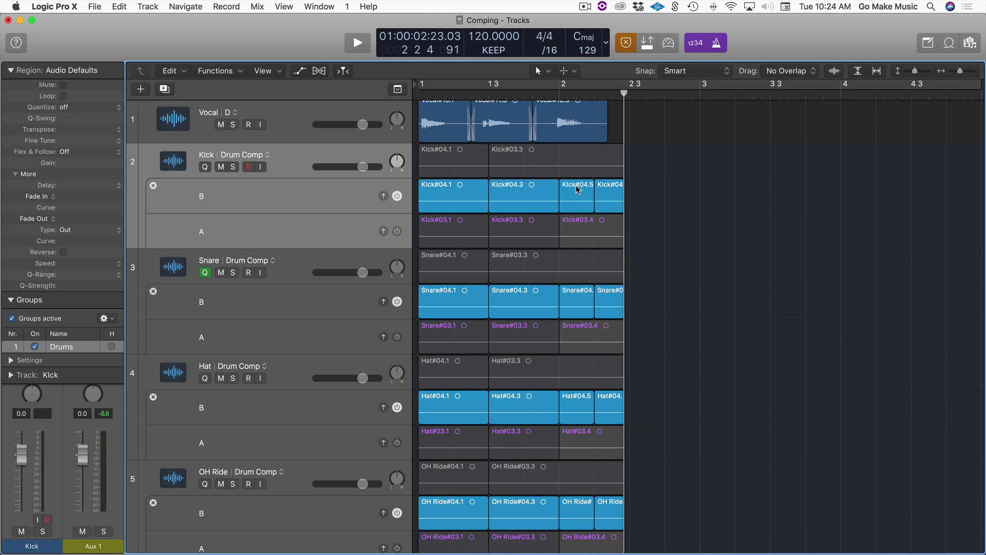
{"action": "left_click", "coordinate": [577, 188]}
{"action": "left_click_drag", "start_coordinate": [578, 190], "coordinate": [577, 165]}
{"action": "key", "text": "alt"}
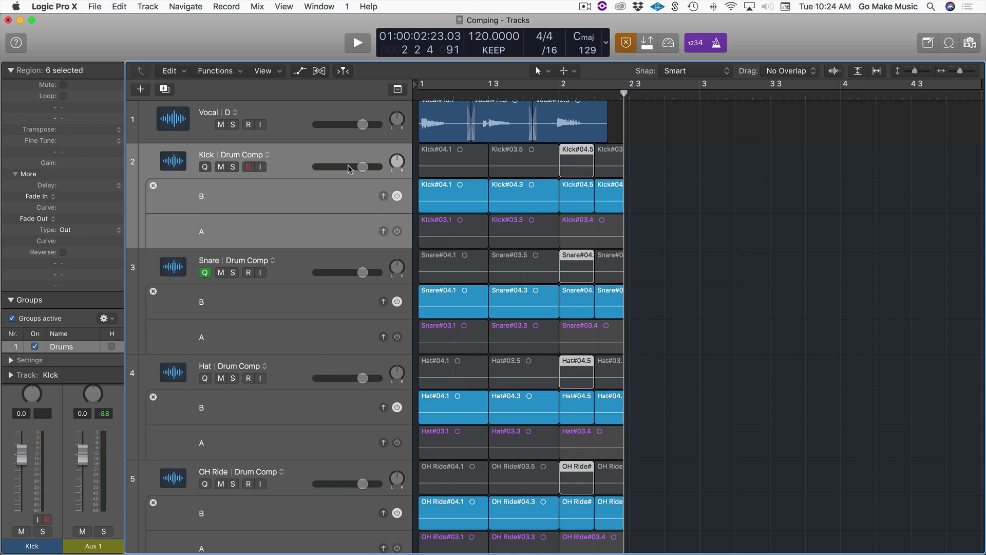
Select all drum group regions and collapse the take folders to show only the blue-purple comps
{"action": "scroll", "coordinate": [303, 260], "scroll_direction": "down", "scroll_amount": 10}
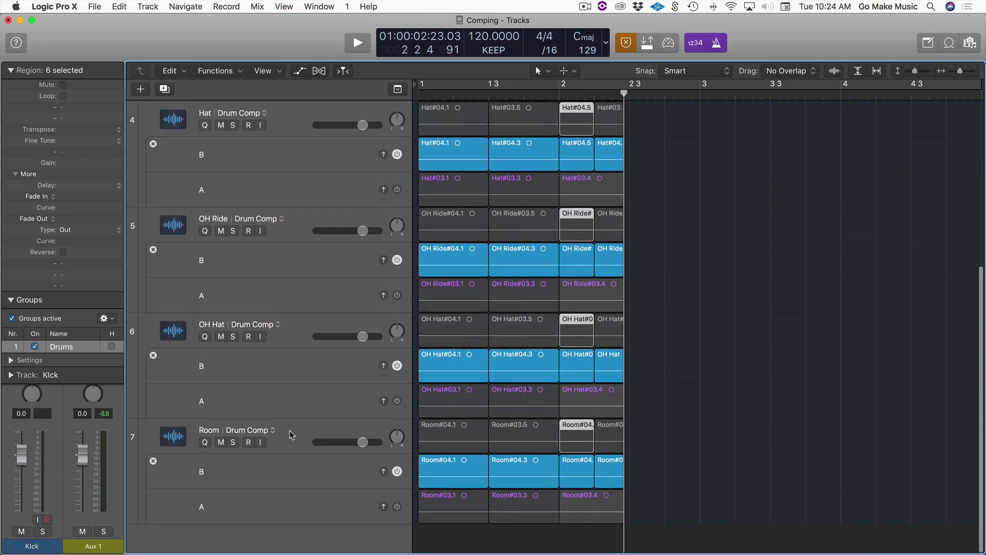
{"action": "left_click", "coordinate": [283, 432]}
{"action": "scroll", "coordinate": [144, 185], "scroll_direction": "up", "scroll_amount": 10}
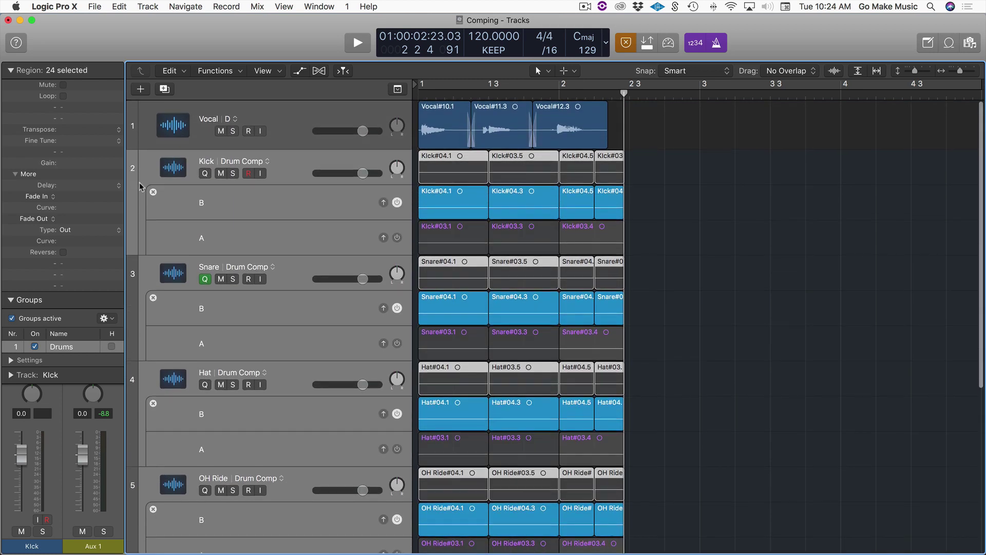
{"action": "left_click", "coordinate": [153, 192]}
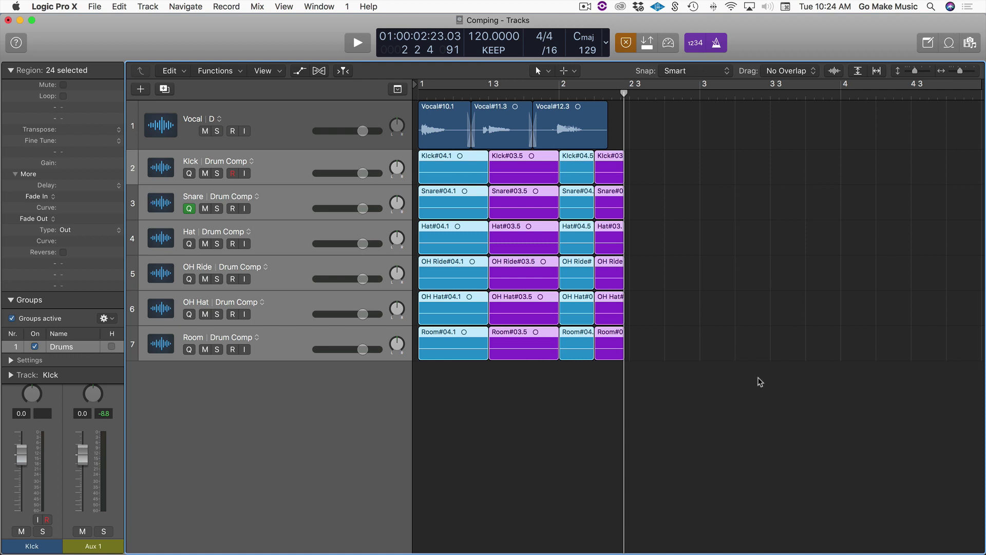